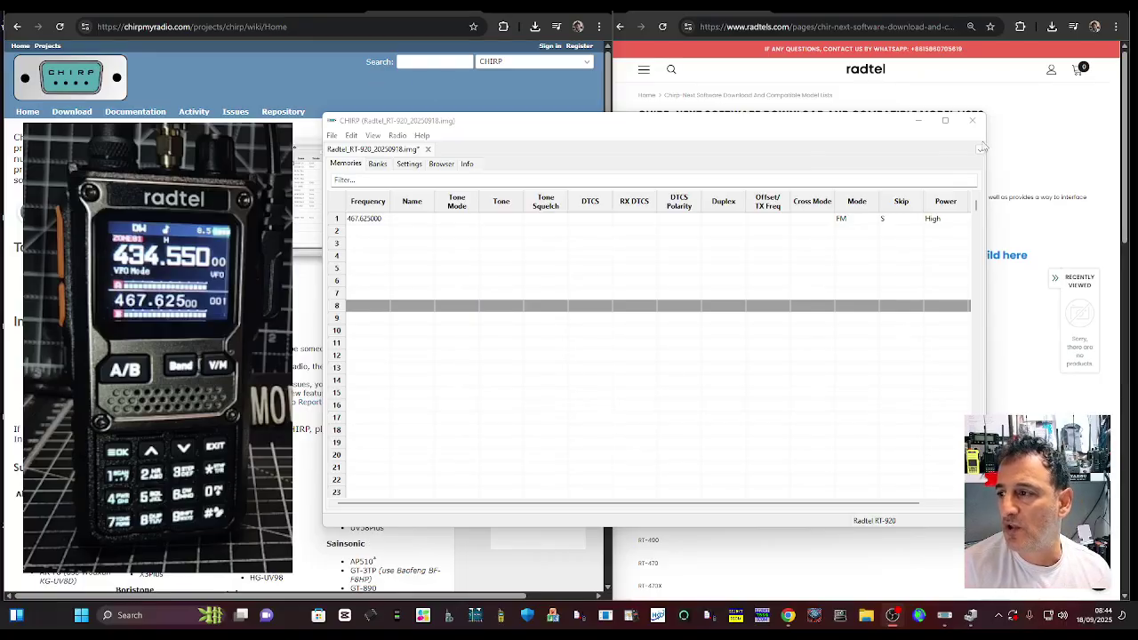
Step: Minimize CHIRP and download the RT-900 RT-910 RT-920 Chirp Module from the compatible models list on the Radtel page
{"action": "mouse_move", "coordinate": [736, 119]}
{"action": "left_mouse_down"}
{"action": "mouse_move", "coordinate": [773, 126]}
{"action": "mouse_move", "coordinate": [747, 133]}
{"action": "left_mouse_up"}
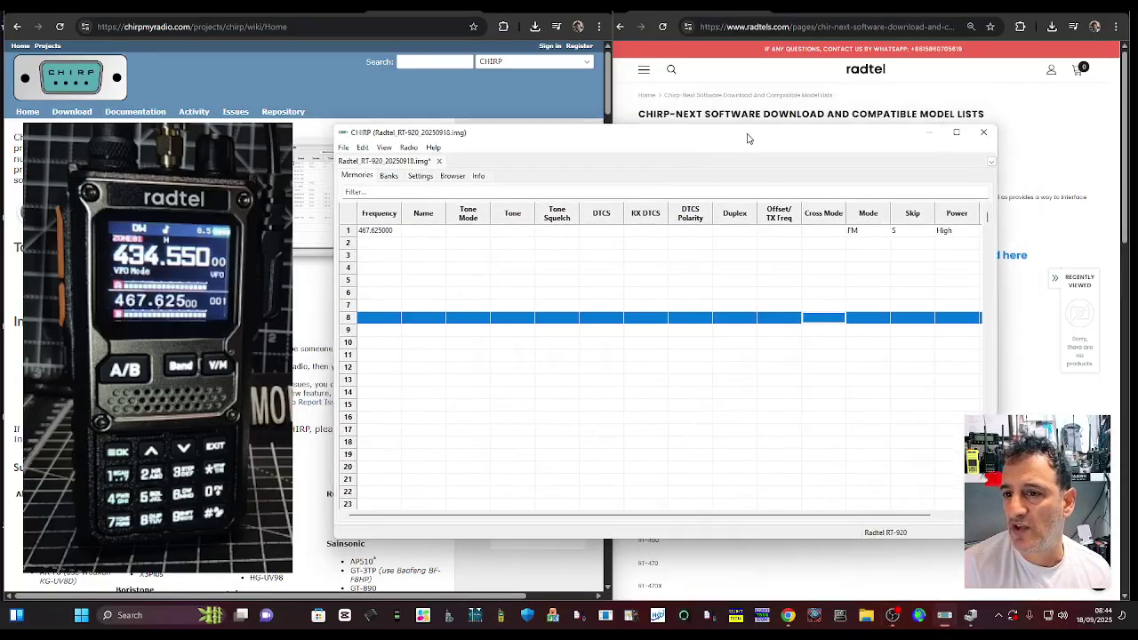
{"action": "left_click", "coordinate": [930, 133]}
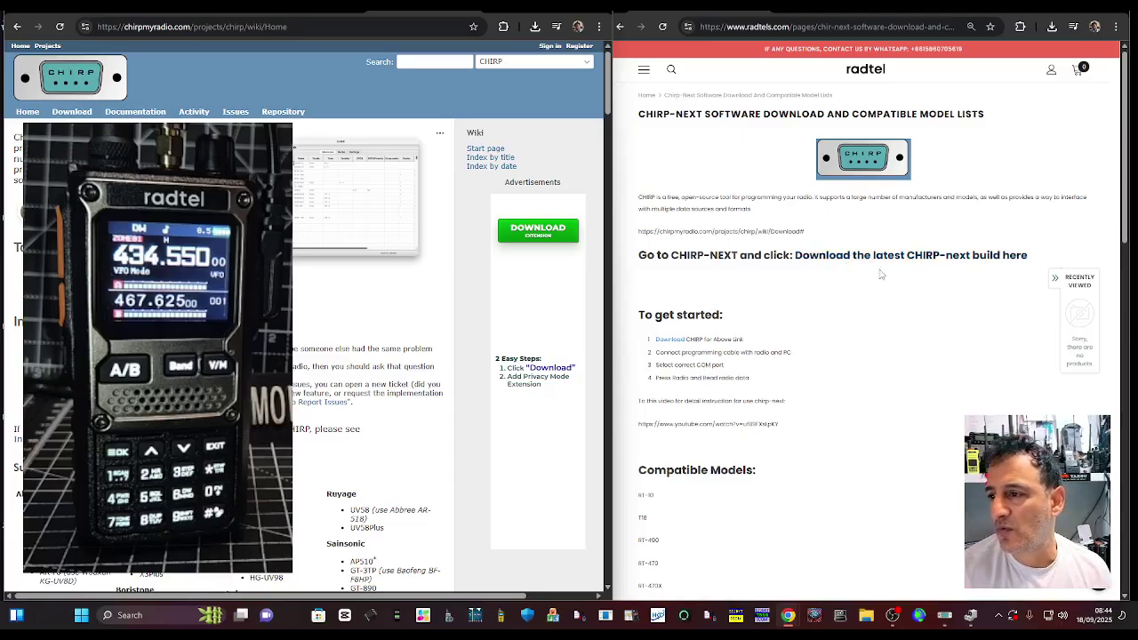
{"action": "scroll", "coordinate": [900, 249], "scroll_direction": "down", "scroll_amount": 2}
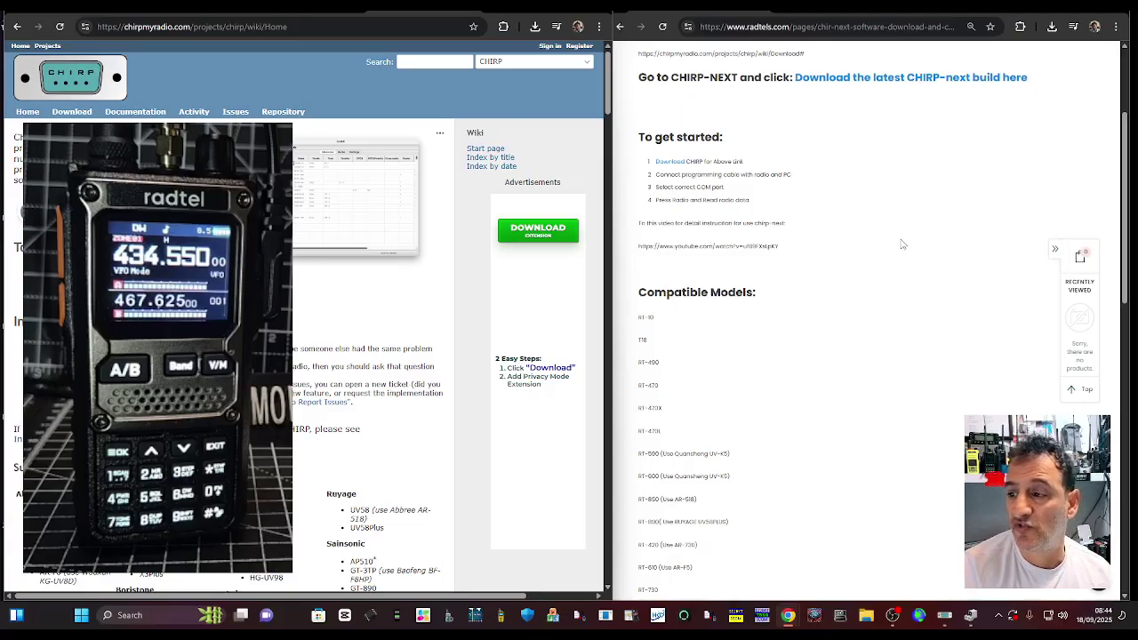
{"action": "scroll", "coordinate": [901, 245], "scroll_direction": "down", "scroll_amount": 2}
{"action": "scroll", "coordinate": [902, 244], "scroll_direction": "up", "scroll_amount": 1}
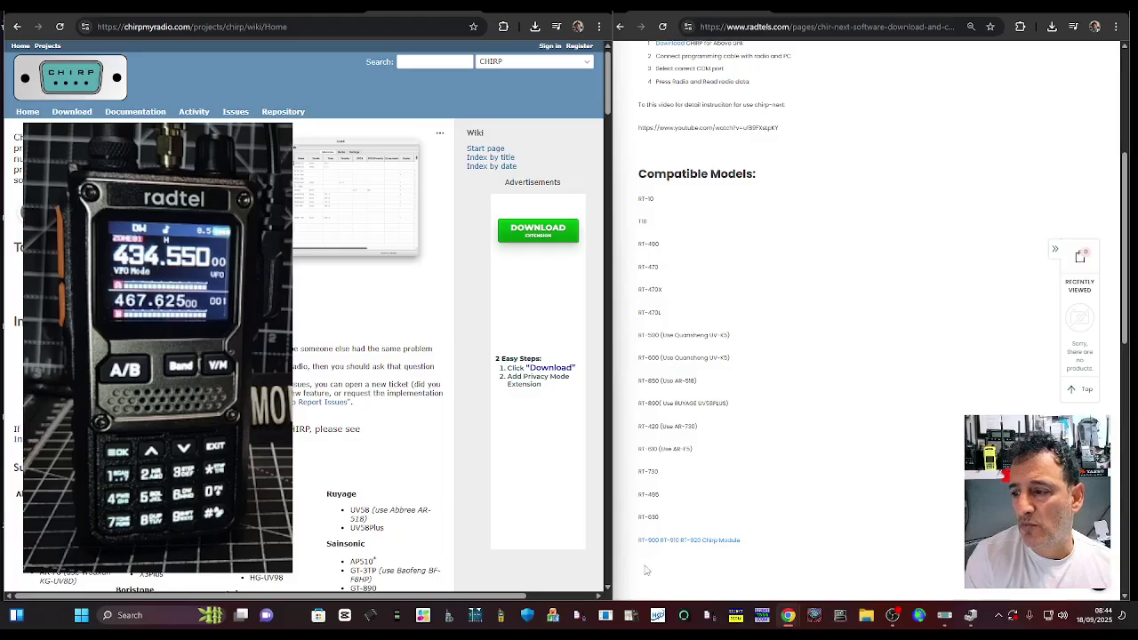
{"action": "left_click", "coordinate": [711, 546]}
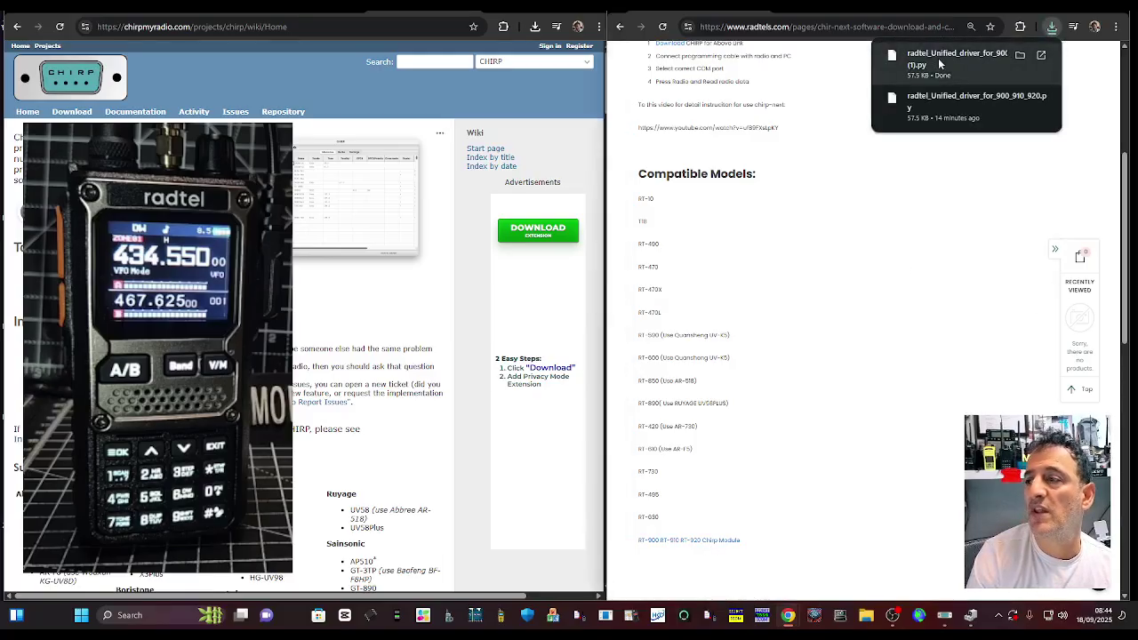
Step: Open the download listing for CHIRP-next build 20250912 on the CHIRP website, and switch to CHIRP
{"action": "scroll", "coordinate": [805, 198], "scroll_direction": "up", "scroll_amount": 5}
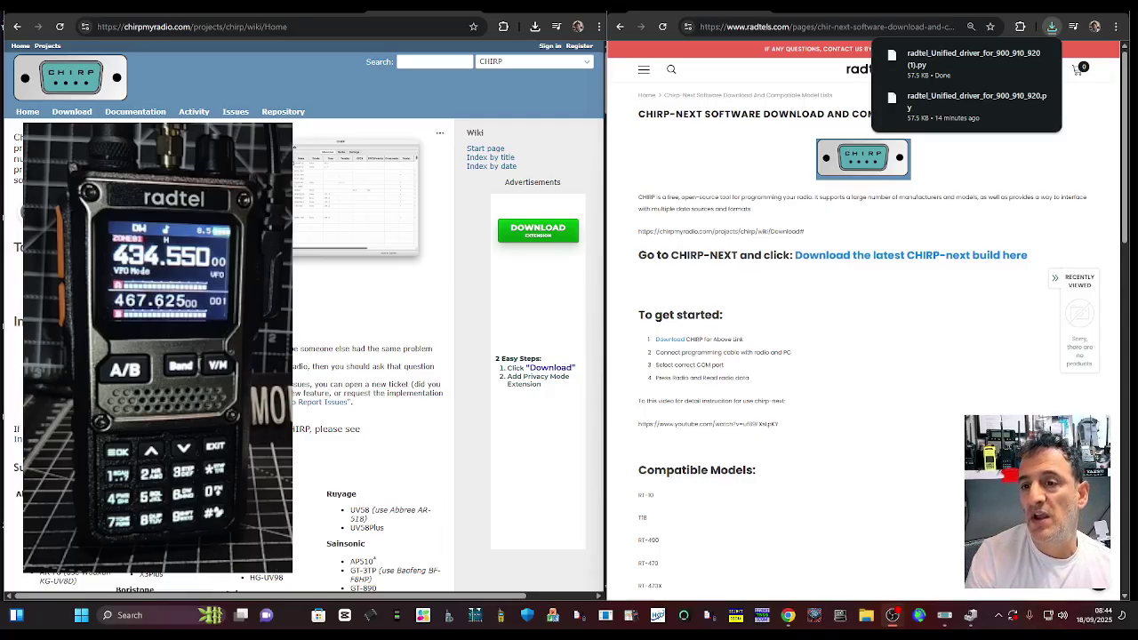
{"action": "left_click", "coordinate": [72, 111]}
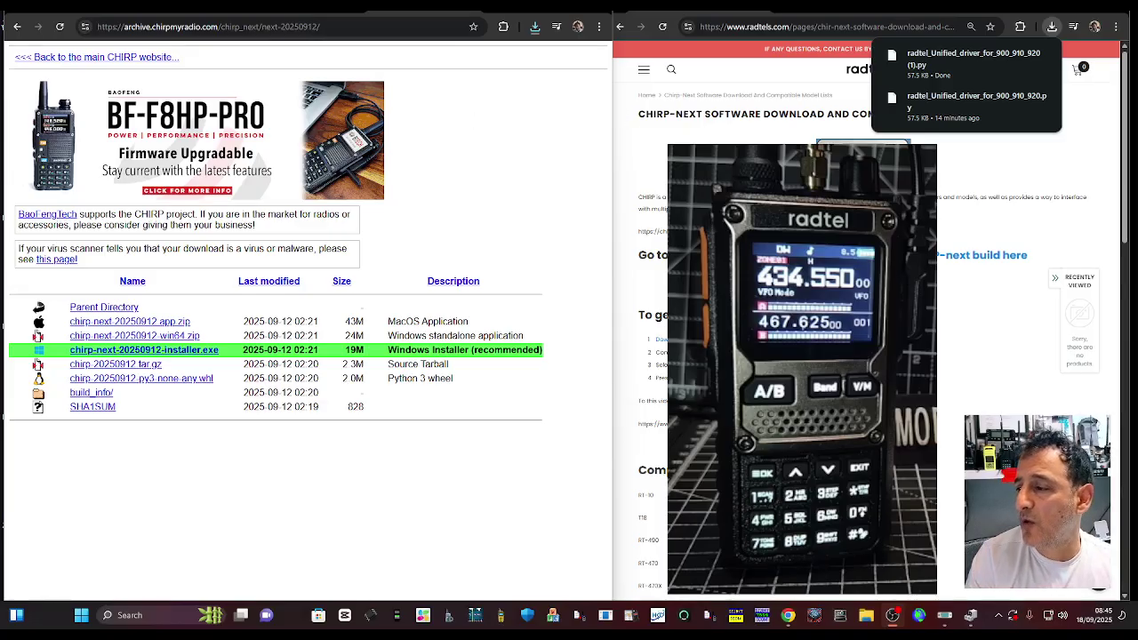
{"action": "left_click", "coordinate": [948, 623]}
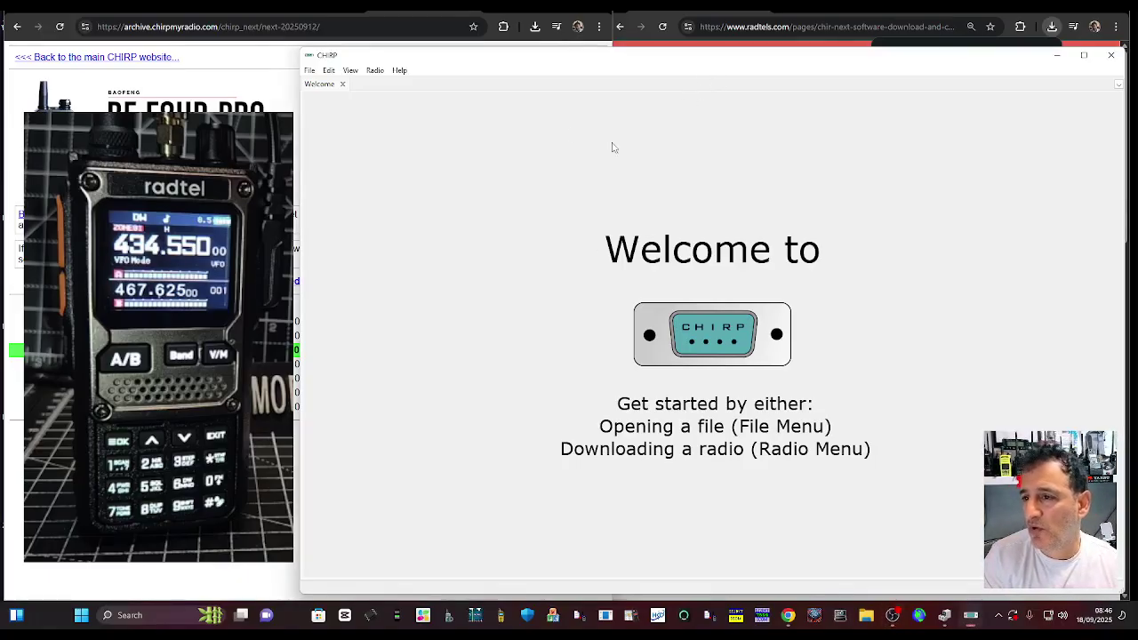
Step: Turn Developer Mode off and acknowledge the restart notice
{"action": "left_click", "coordinate": [400, 71]}
{"action": "left_click", "coordinate": [400, 71]}
{"action": "left_click", "coordinate": [401, 71]}
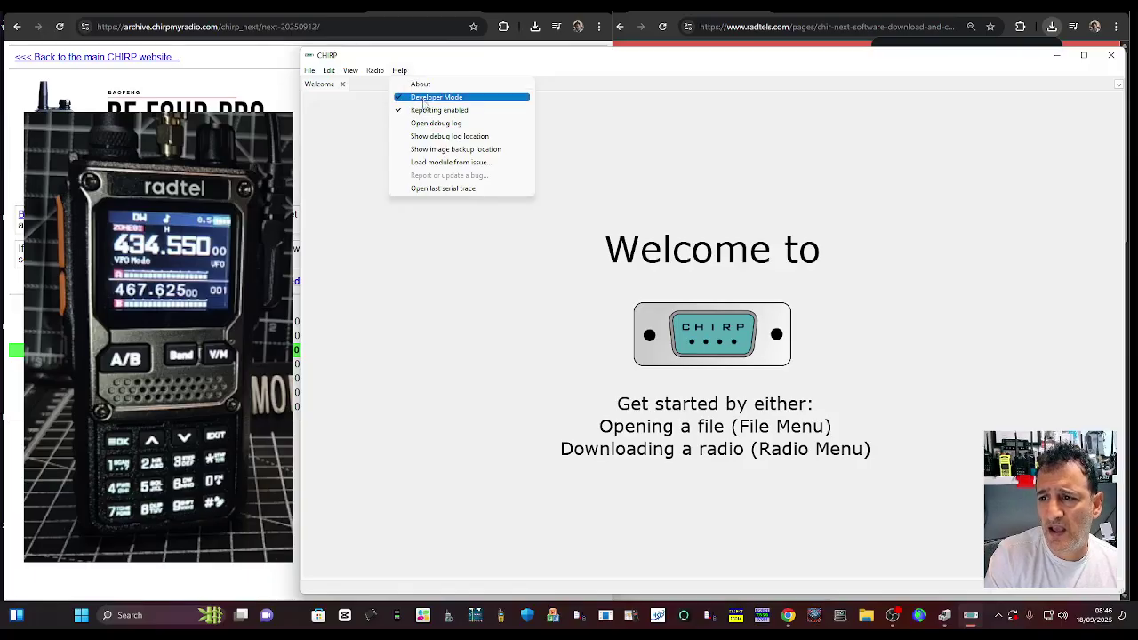
{"action": "left_click", "coordinate": [425, 99]}
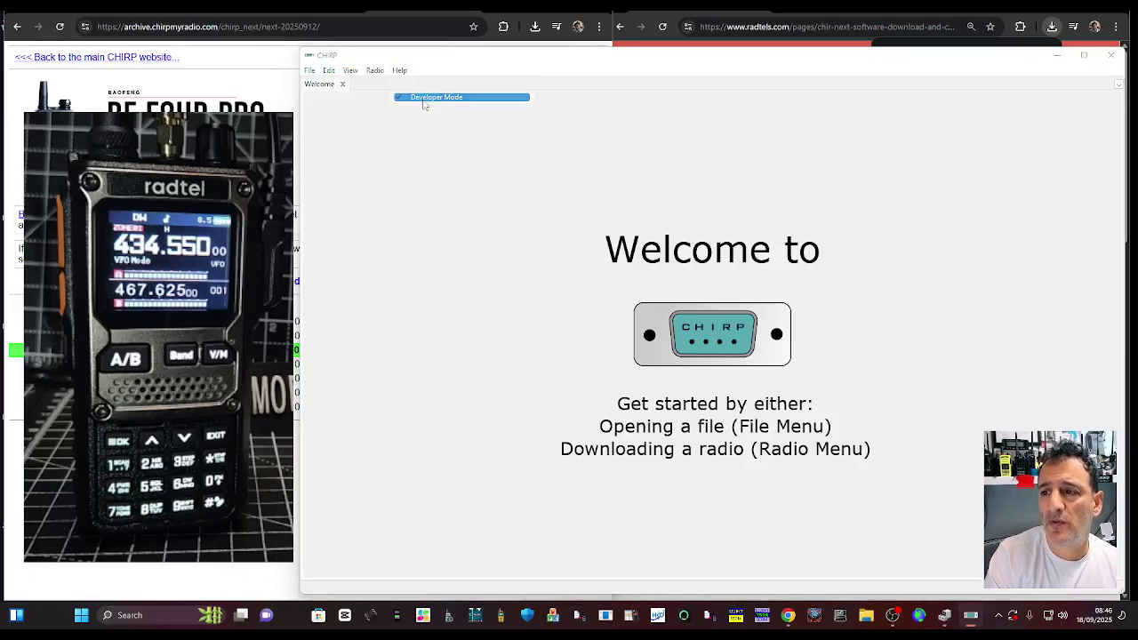
{"action": "left_click", "coordinate": [812, 330]}
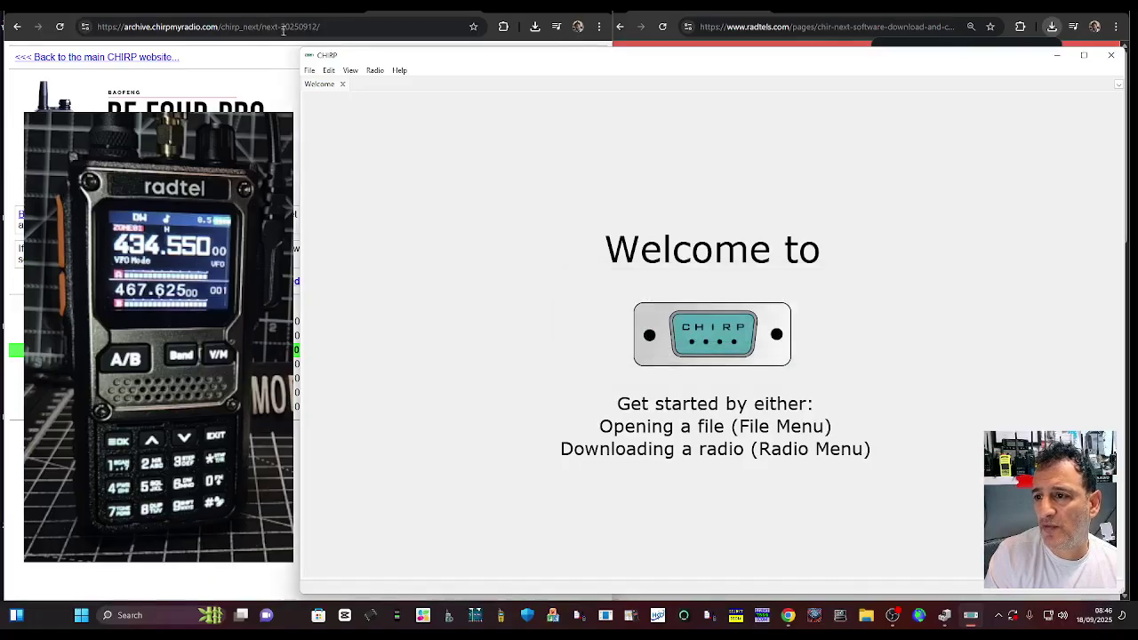
Step: Enable Developer Mode, accept the danger warning and restart notice, and check that the option is ticked
{"action": "left_click", "coordinate": [401, 71]}
{"action": "left_click", "coordinate": [423, 99]}
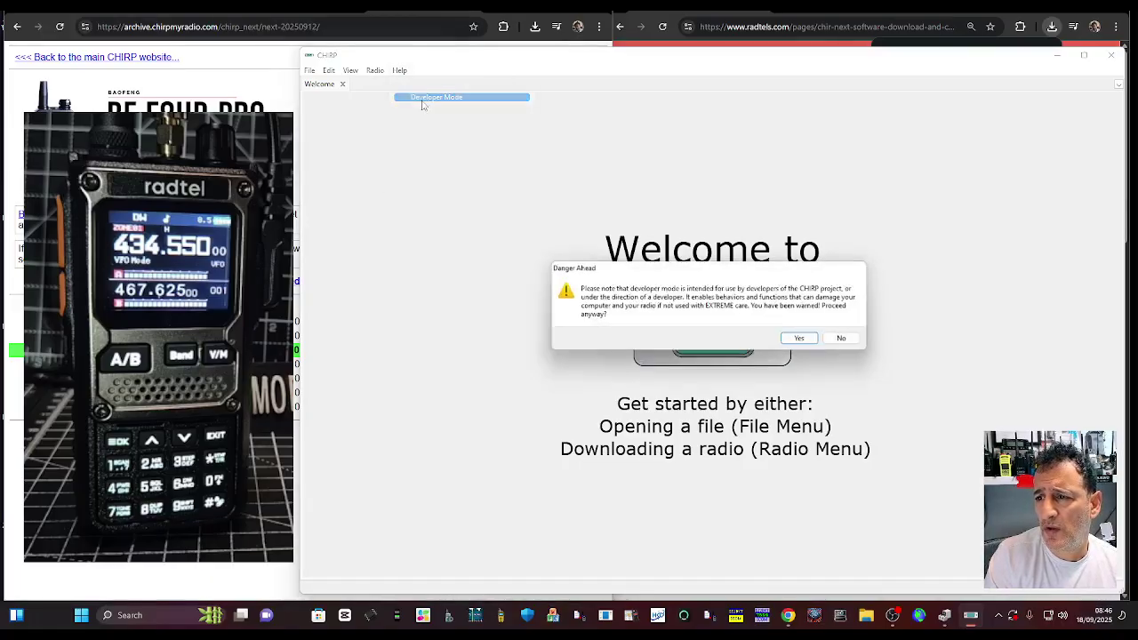
{"action": "left_click", "coordinate": [803, 342]}
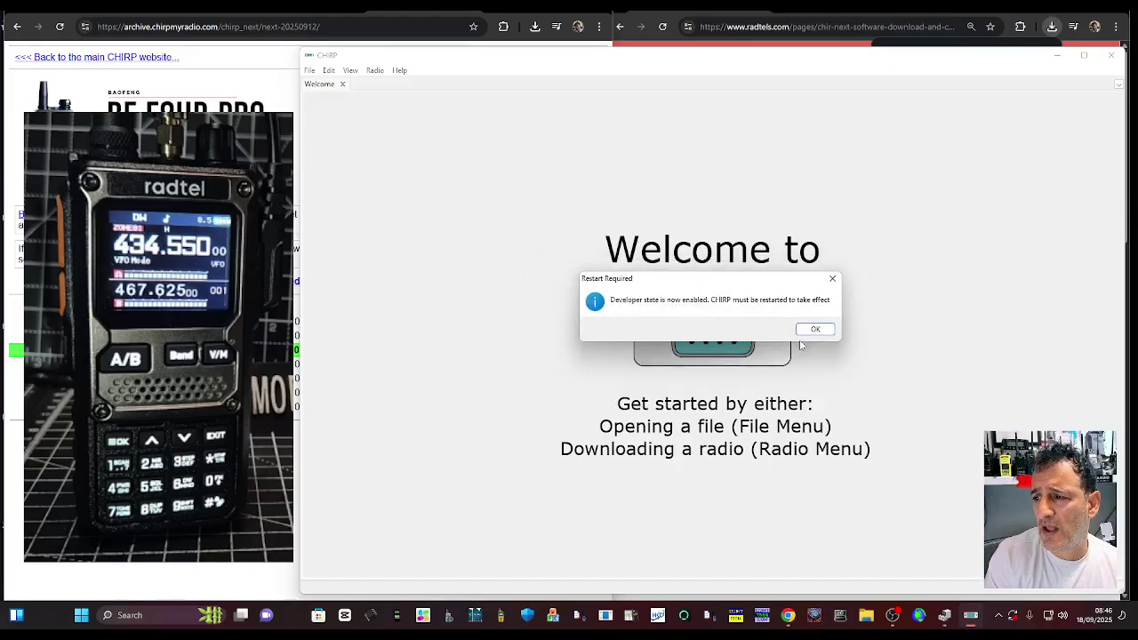
{"action": "left_click", "coordinate": [814, 330]}
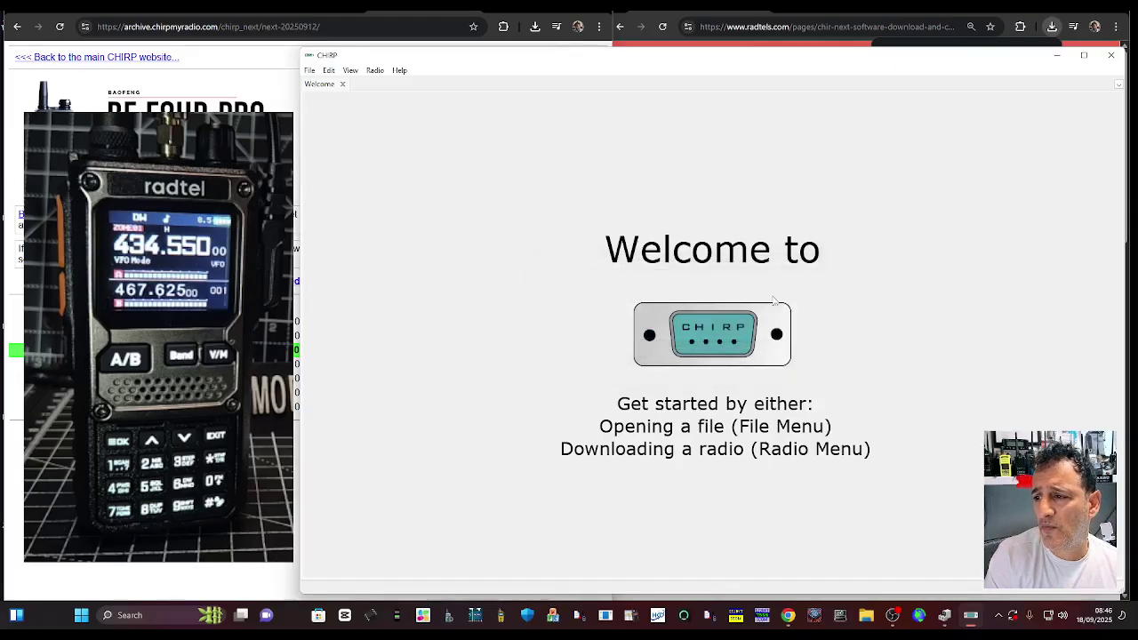
{"action": "left_click", "coordinate": [400, 71]}
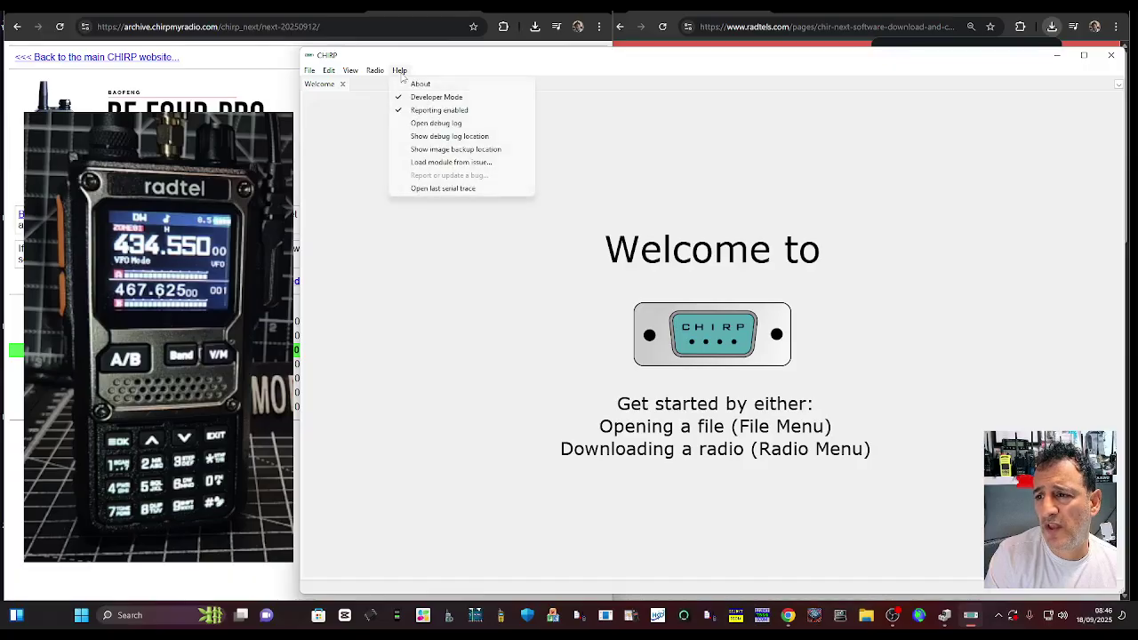
{"action": "left_click", "coordinate": [402, 76]}
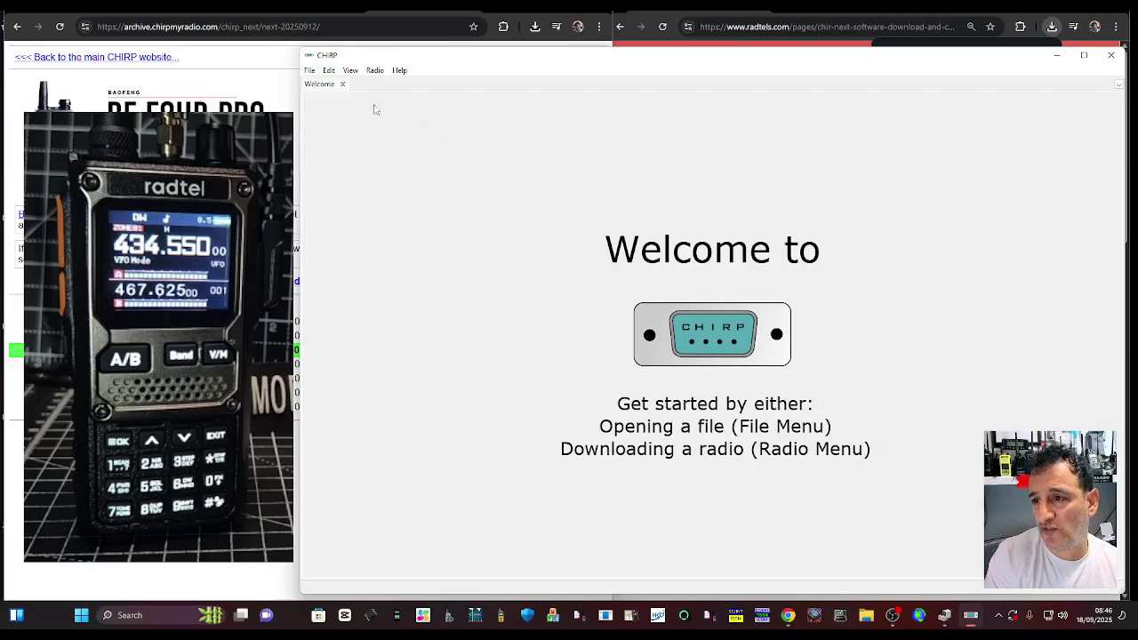
Step: Load the module radtel_Unified_driver_for_900_910_920 (1).py from the Downloads folder, accepting the risk warning
{"action": "left_click", "coordinate": [310, 71]}
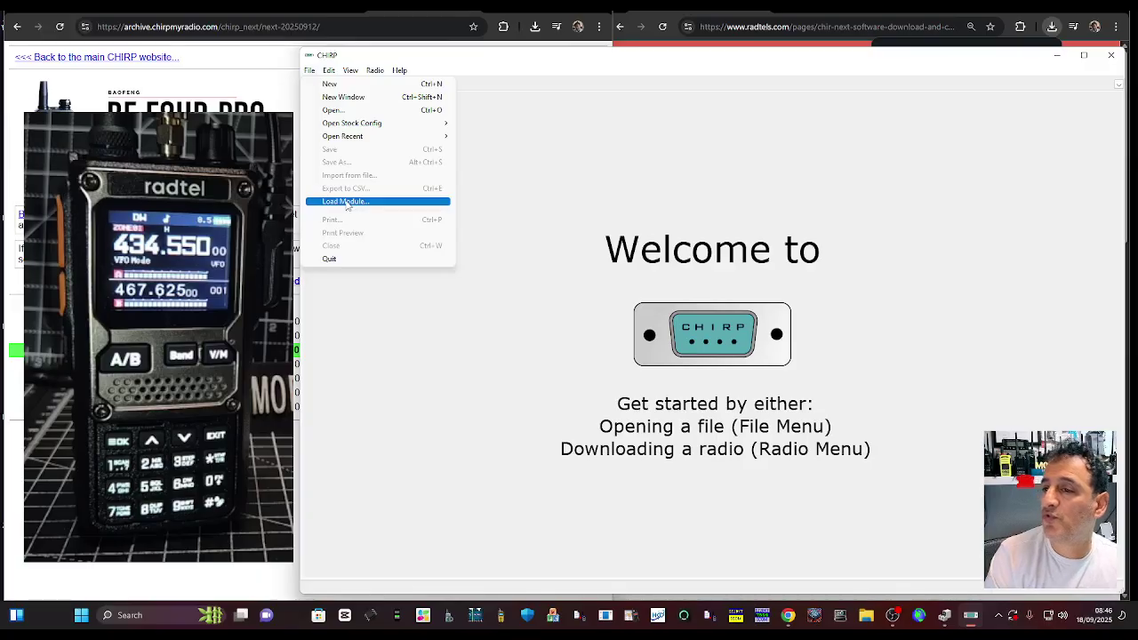
{"action": "left_click", "coordinate": [347, 201]}
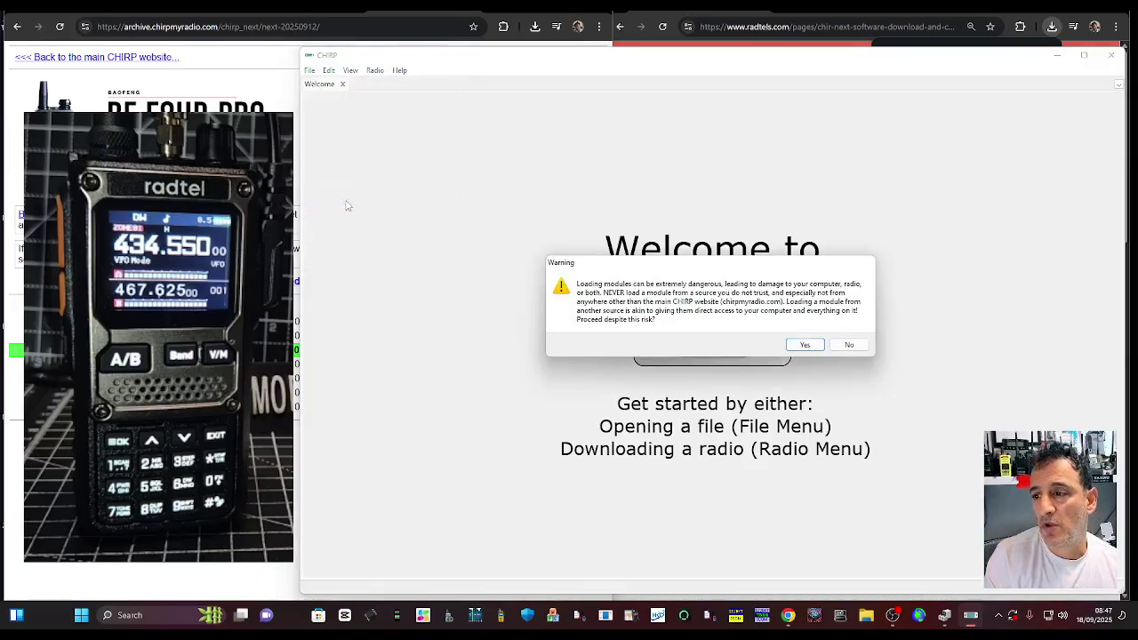
{"action": "left_click", "coordinate": [802, 346]}
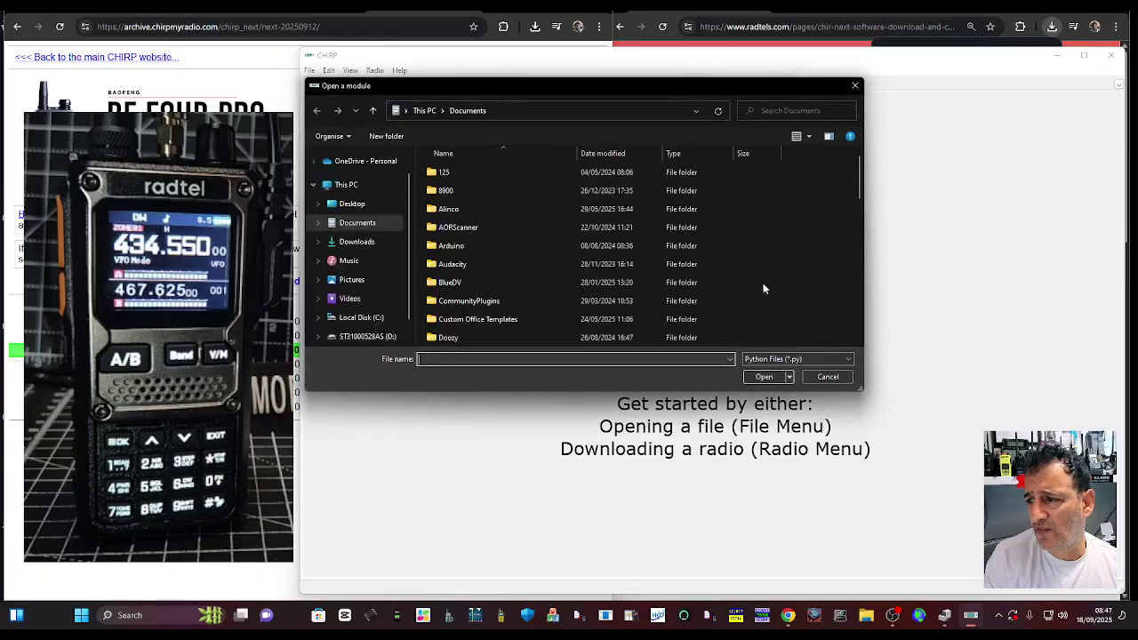
{"action": "left_click", "coordinate": [358, 241]}
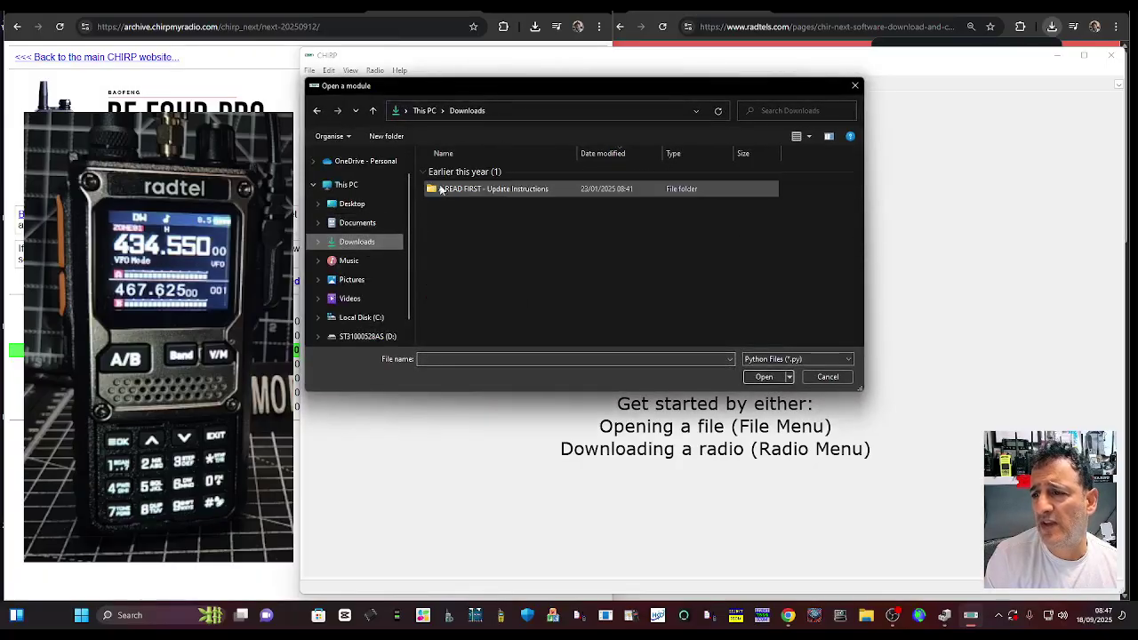
{"action": "left_click", "coordinate": [894, 619]}
{"action": "left_click", "coordinate": [894, 619]}
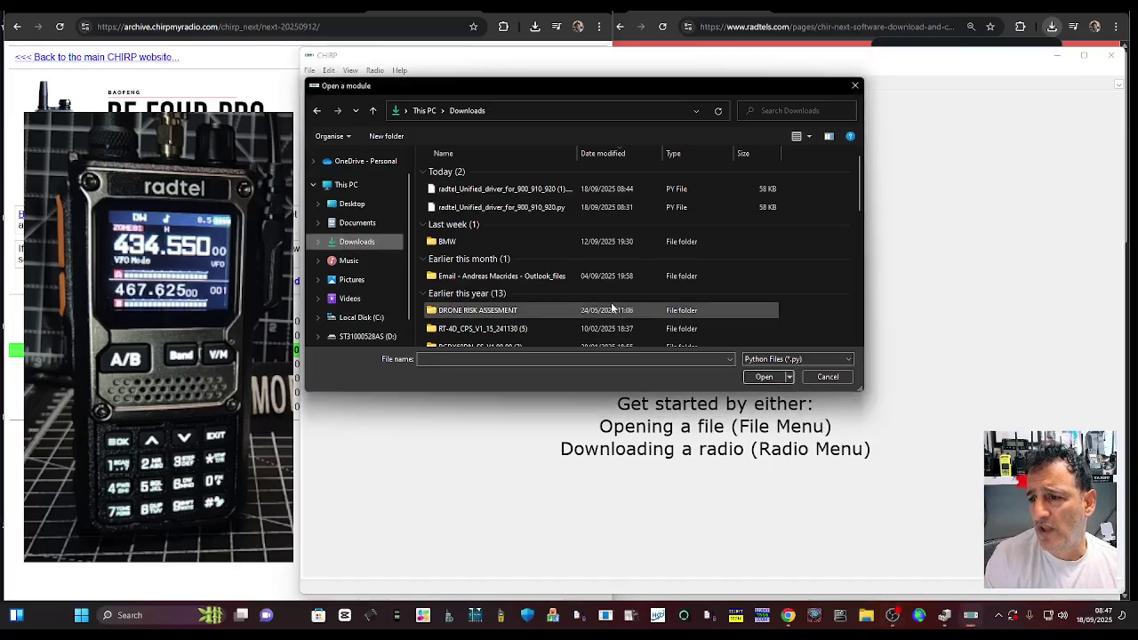
{"action": "double_click", "coordinate": [495, 189]}
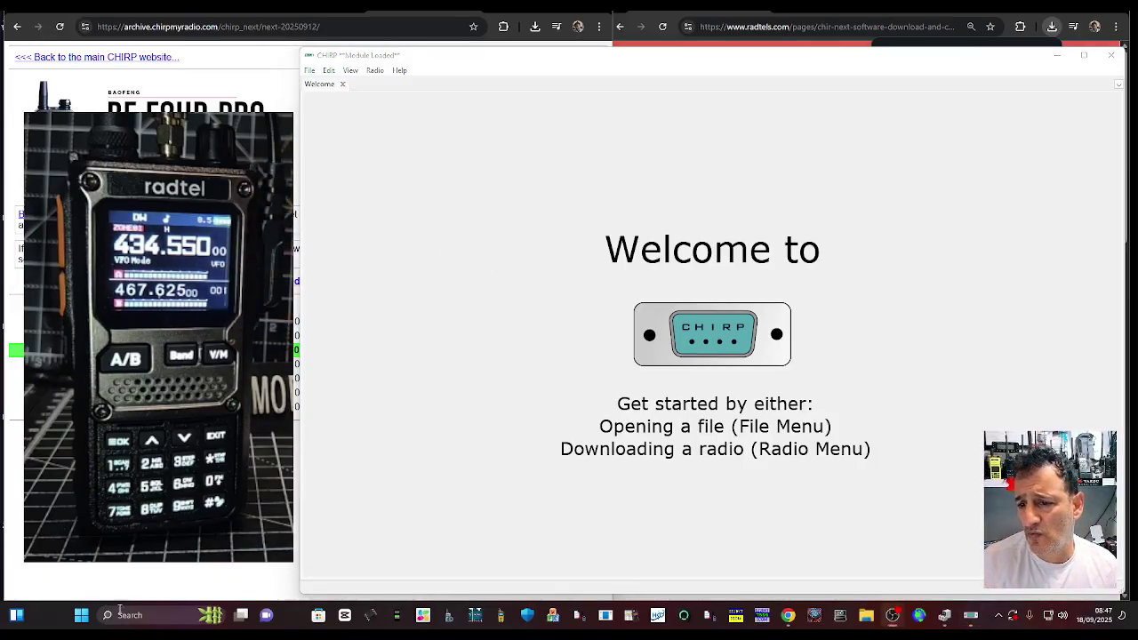
Step: Look up the USB-SERIAL CH340 cable's COM port under Ports (COM & LPT) in Device Manager, and minimize the window
{"action": "right_click", "coordinate": [81, 614]}
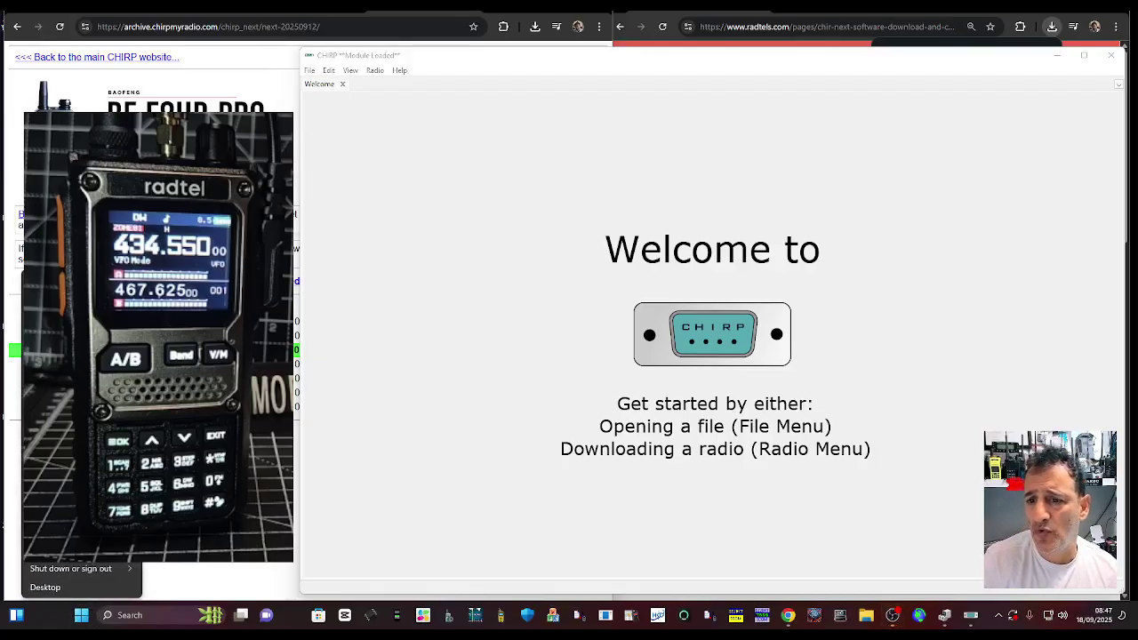
{"action": "key", "text": "Escape"}
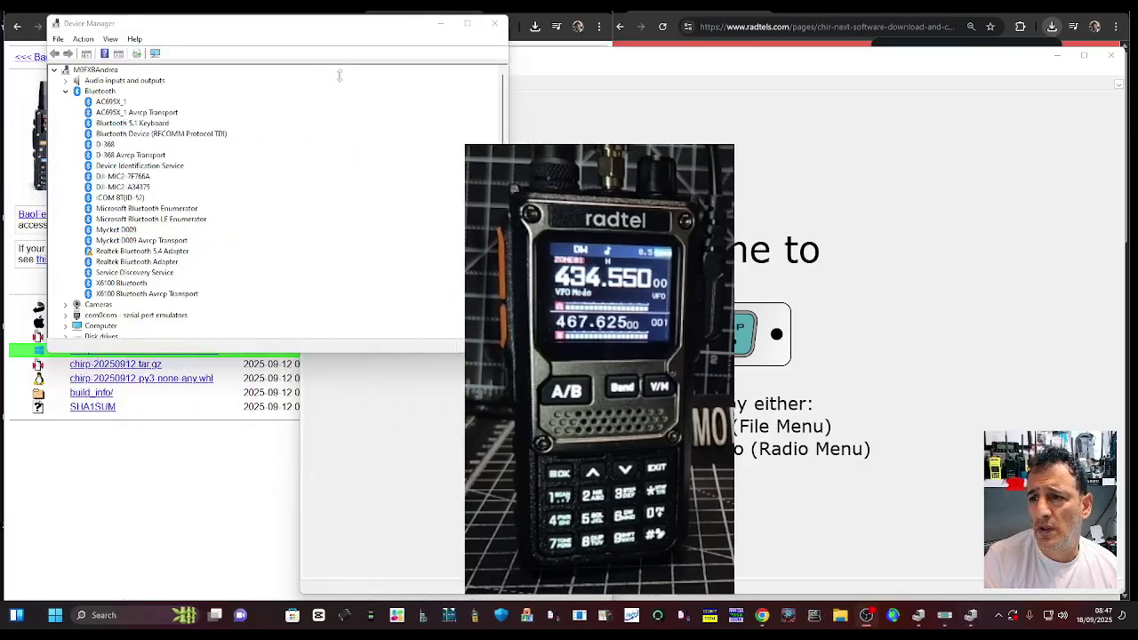
{"action": "scroll", "coordinate": [164, 236], "scroll_direction": "down", "scroll_amount": 4}
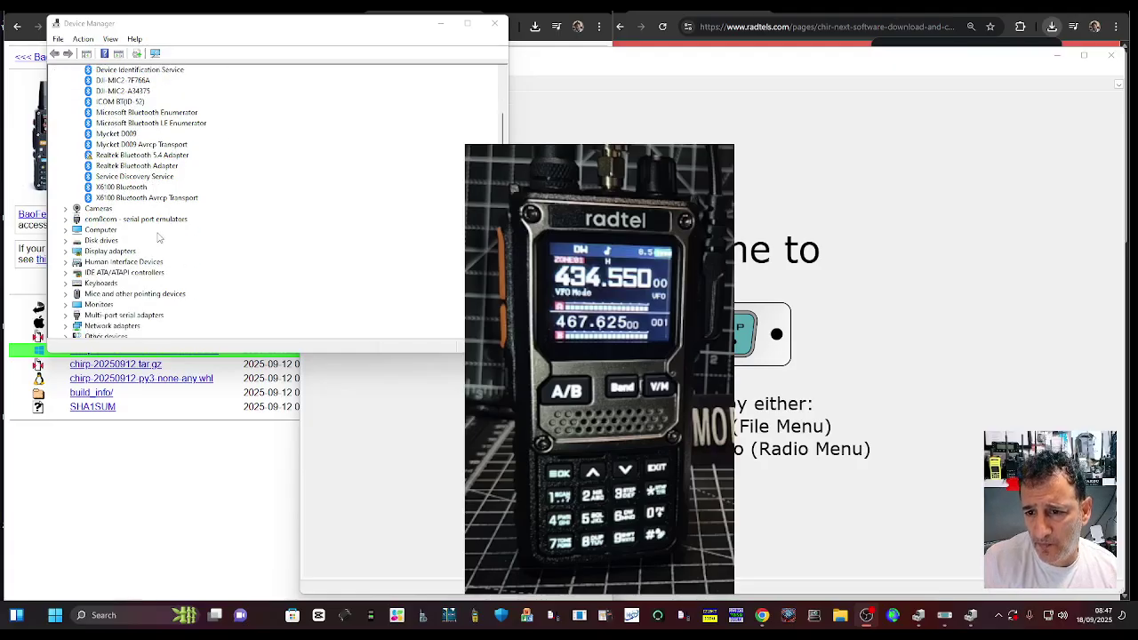
{"action": "scroll", "coordinate": [160, 239], "scroll_direction": "up", "scroll_amount": 2}
{"action": "scroll", "coordinate": [158, 237], "scroll_direction": "down", "scroll_amount": 5}
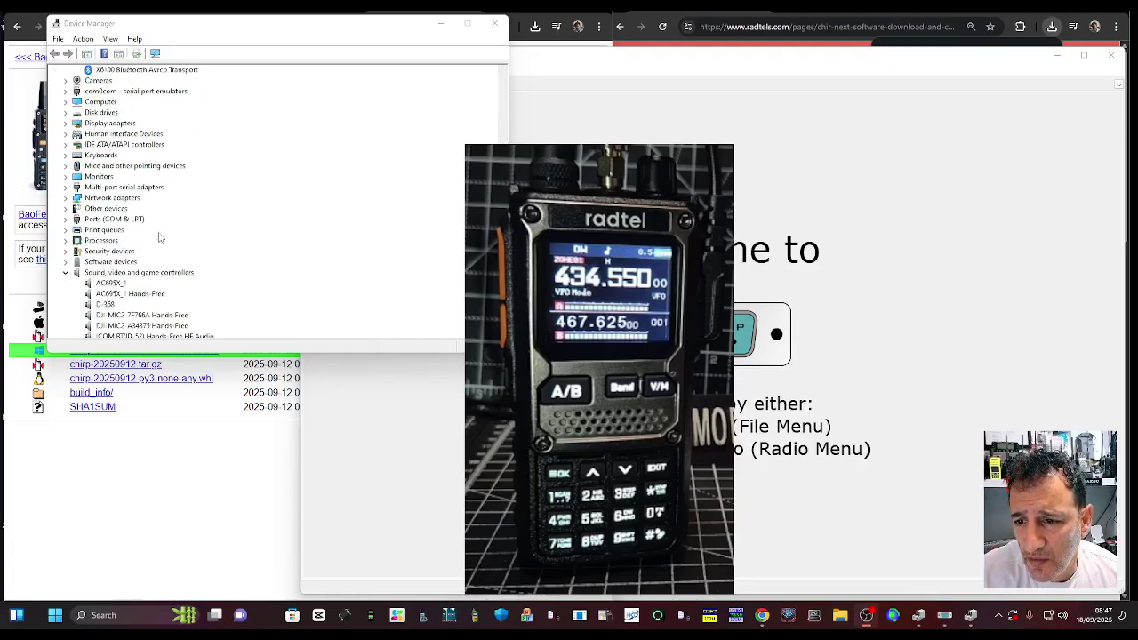
{"action": "double_click", "coordinate": [131, 220]}
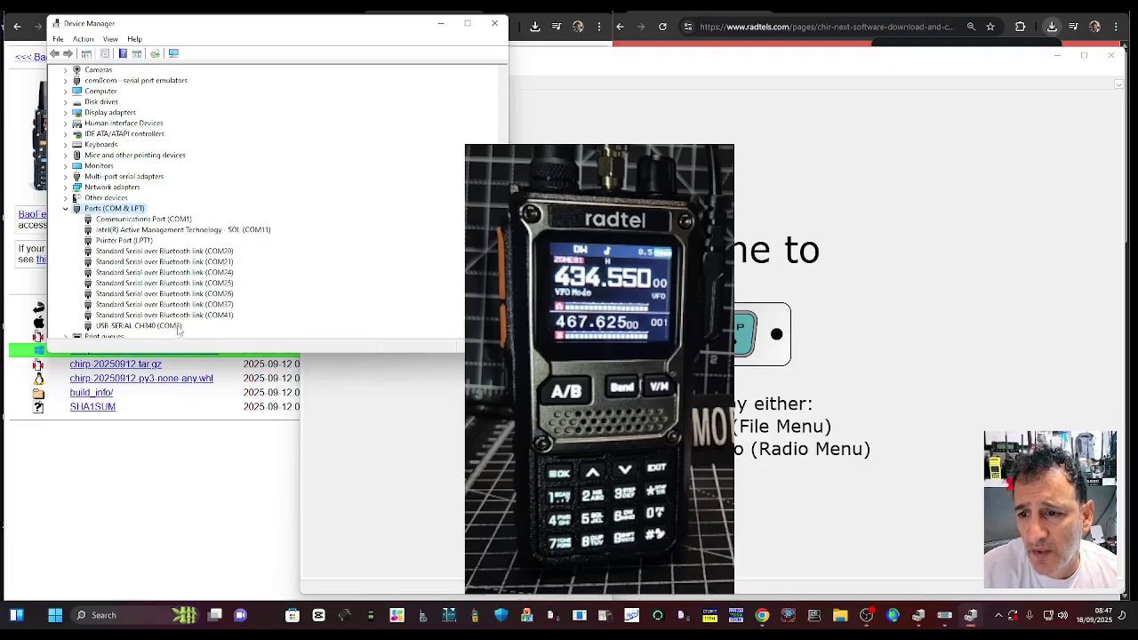
{"action": "left_click", "coordinate": [445, 20]}
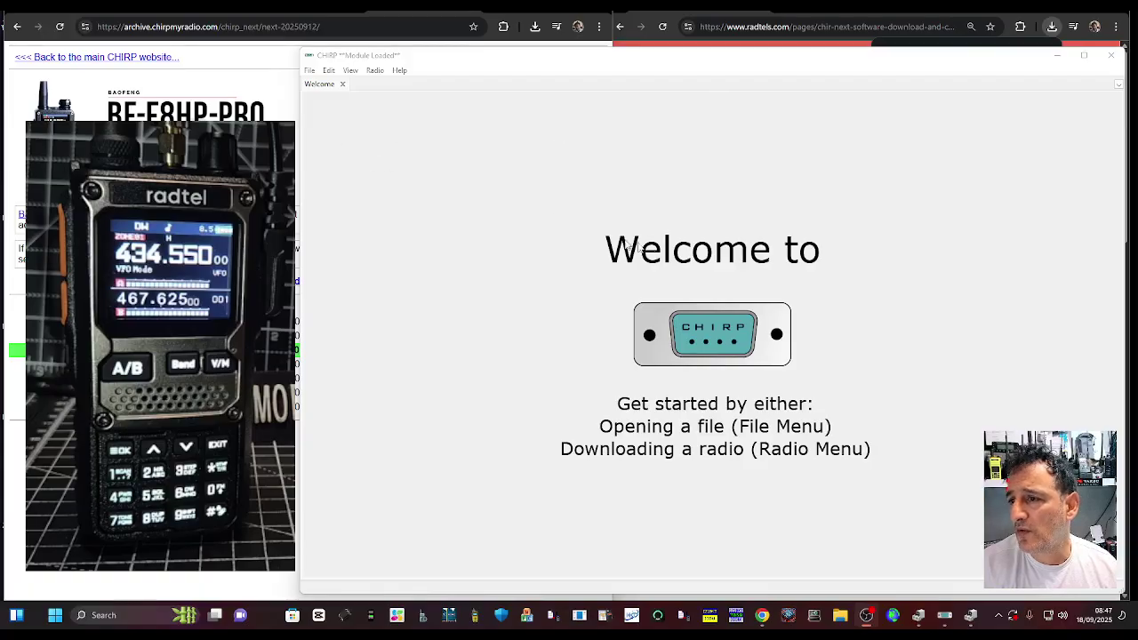
Step: Set up a download from the radio with port COM3, vendor Radtel and model RT-920
{"action": "left_click", "coordinate": [376, 71]}
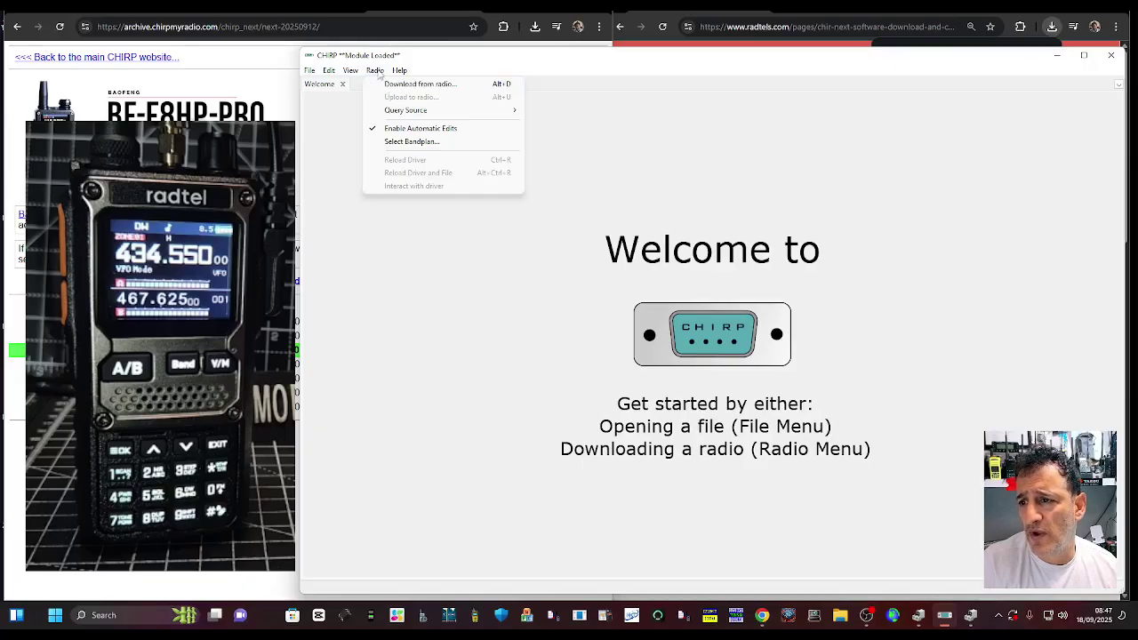
{"action": "left_click", "coordinate": [398, 84]}
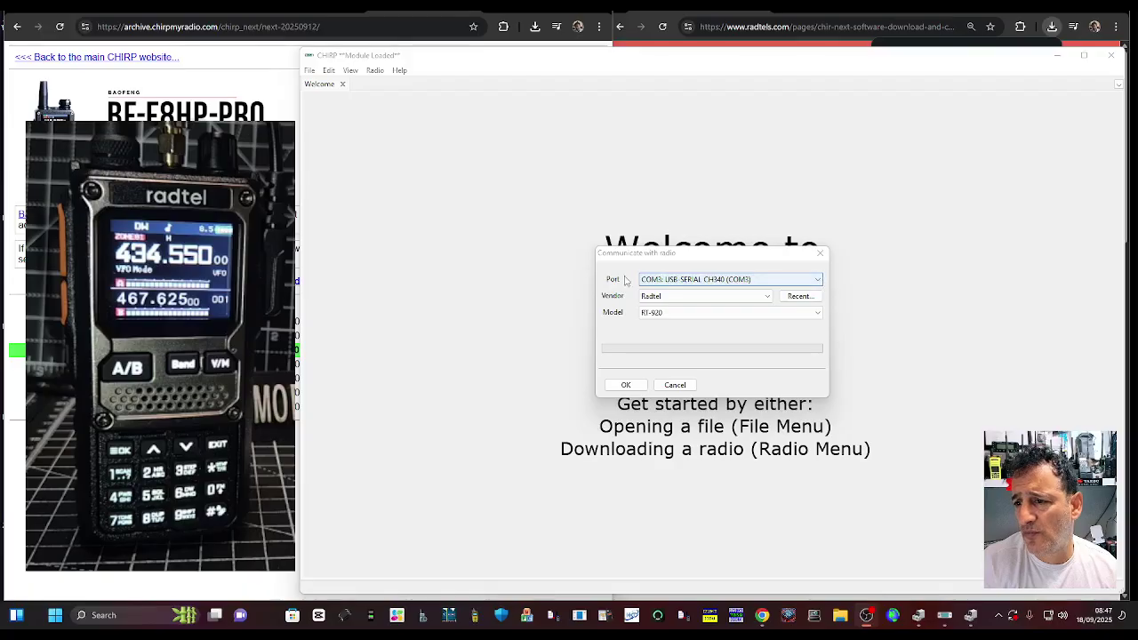
{"action": "left_click", "coordinate": [817, 281]}
{"action": "left_click", "coordinate": [818, 282]}
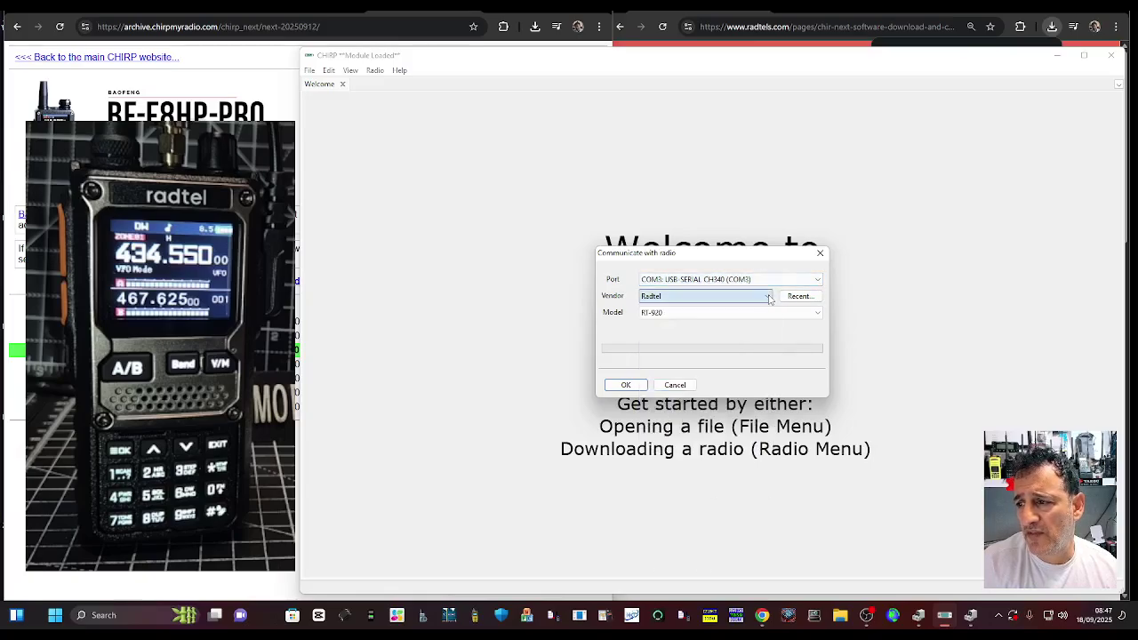
{"action": "left_click", "coordinate": [817, 313]}
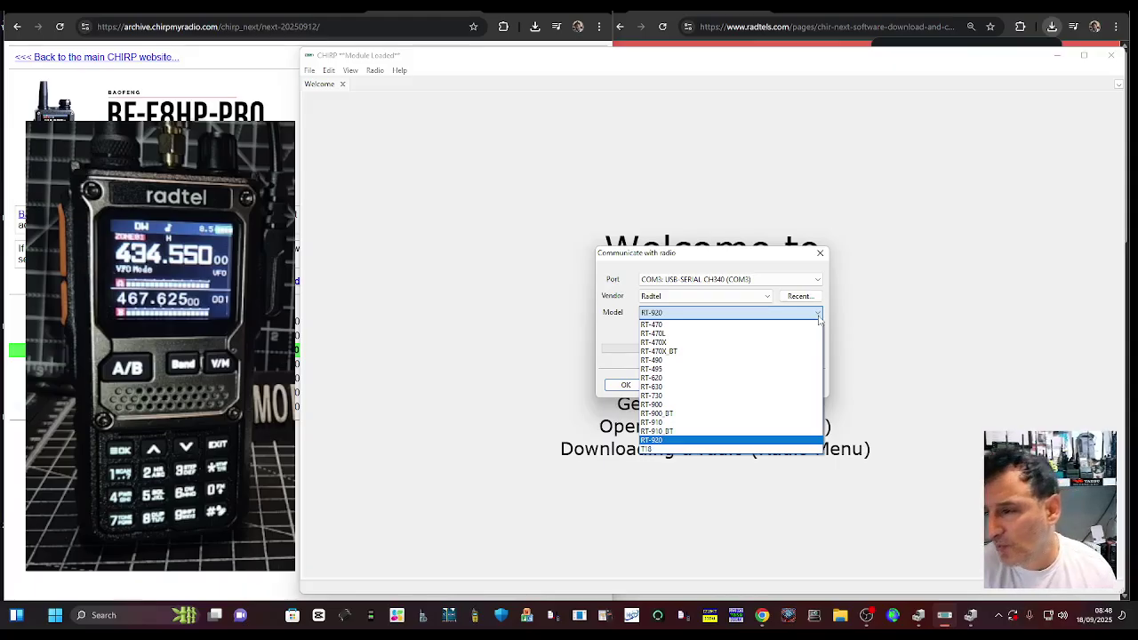
{"action": "left_click", "coordinate": [817, 317]}
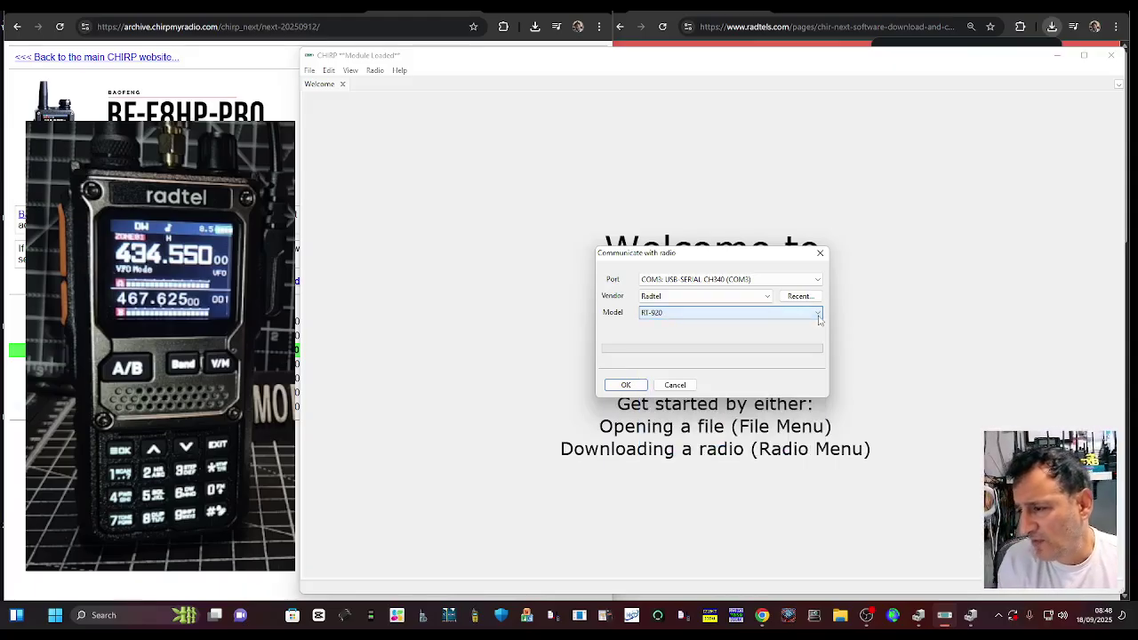
Step: Suppress further download instructions for the Radtel RT-920 and download the radio's image
{"action": "left_click", "coordinate": [636, 391]}
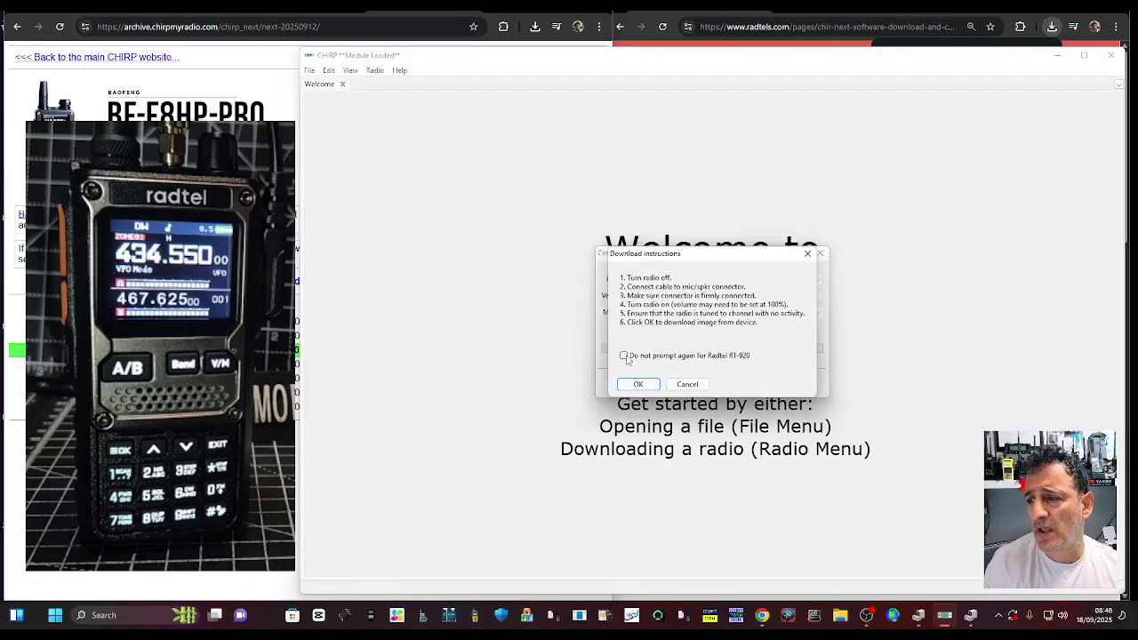
{"action": "left_click", "coordinate": [624, 356]}
{"action": "left_click", "coordinate": [650, 387]}
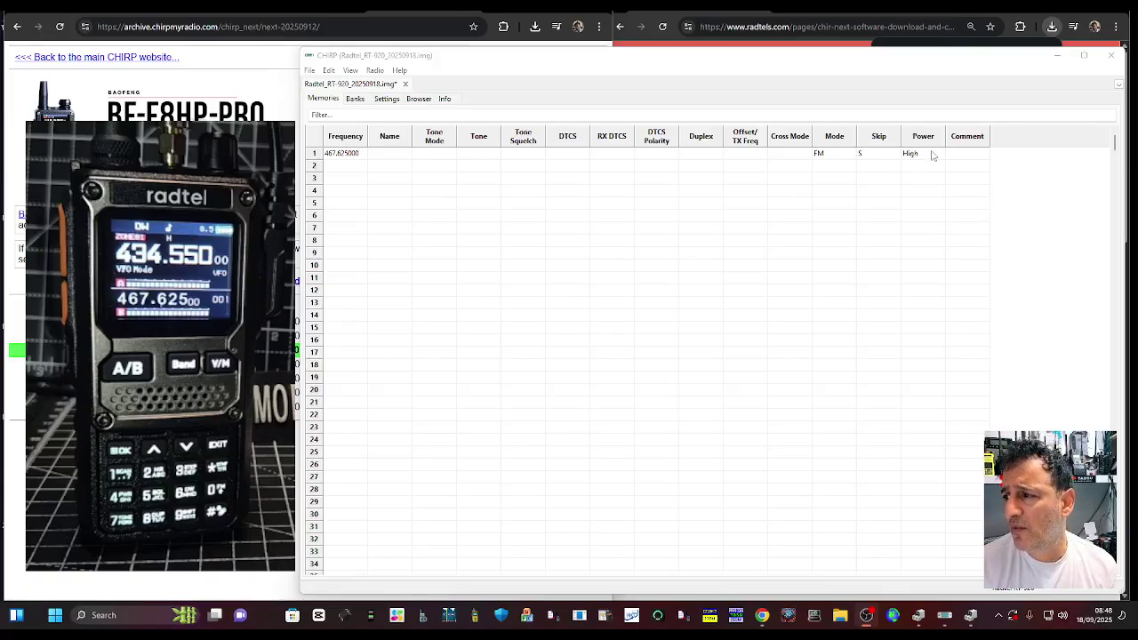
Step: Set the frequency of memory 1 to 145.600 MHz and name the channel GB3WR
{"action": "left_click", "coordinate": [350, 157]}
{"action": "left_click", "coordinate": [351, 157]}
{"action": "double_click", "coordinate": [350, 157]}
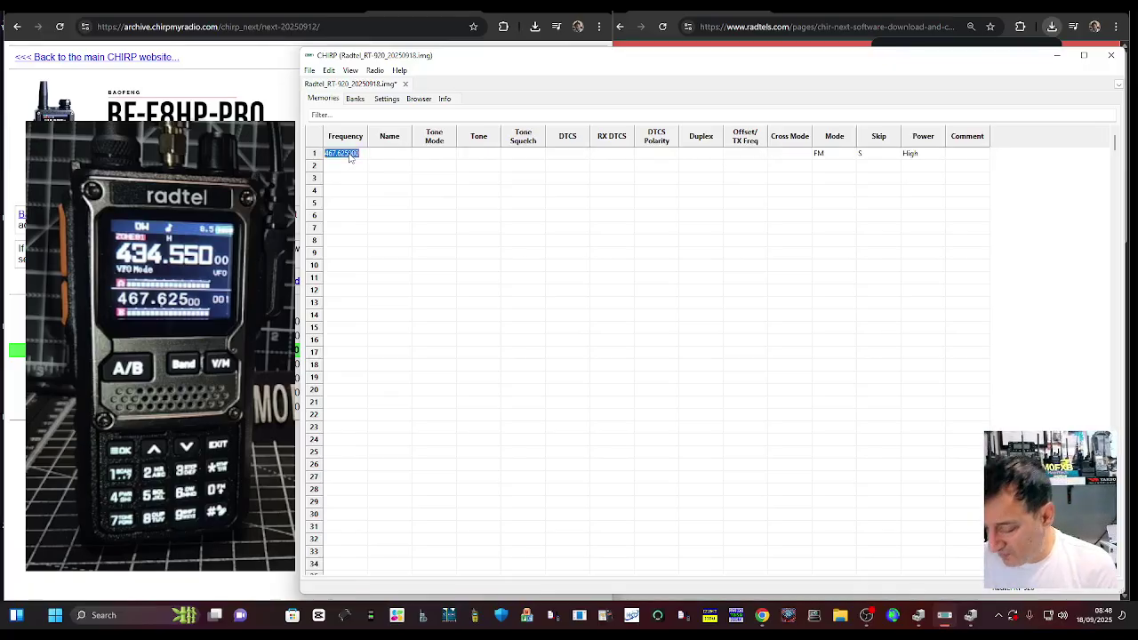
{"action": "type", "text": "1"}
{"action": "type", "text": "45.8"}
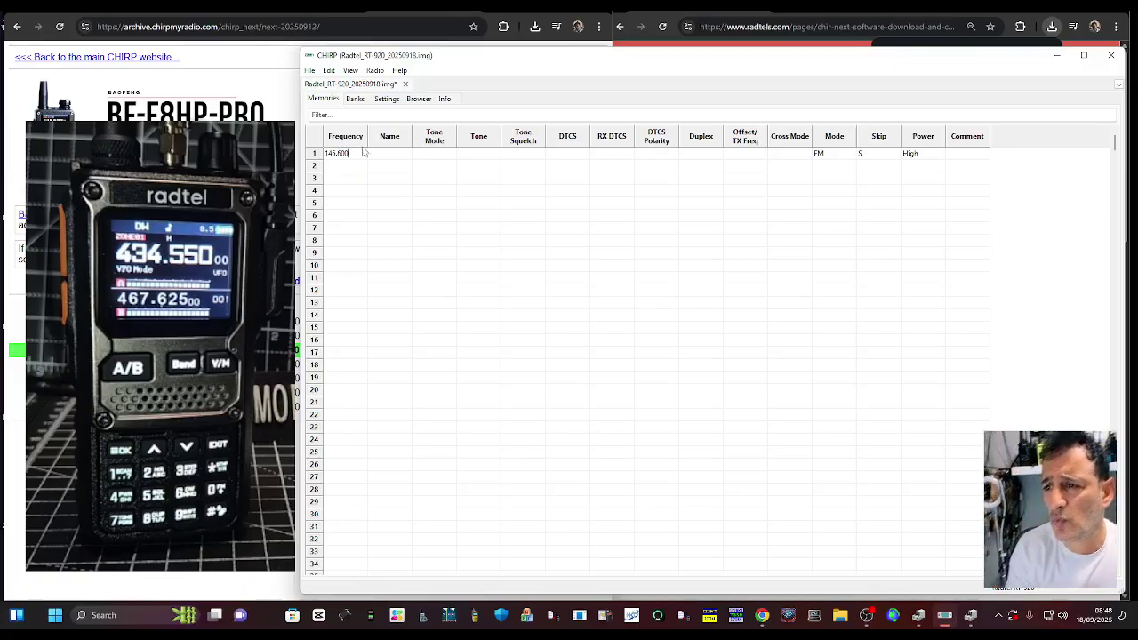
{"action": "left_click", "coordinate": [389, 158]}
{"action": "left_click", "coordinate": [391, 157]}
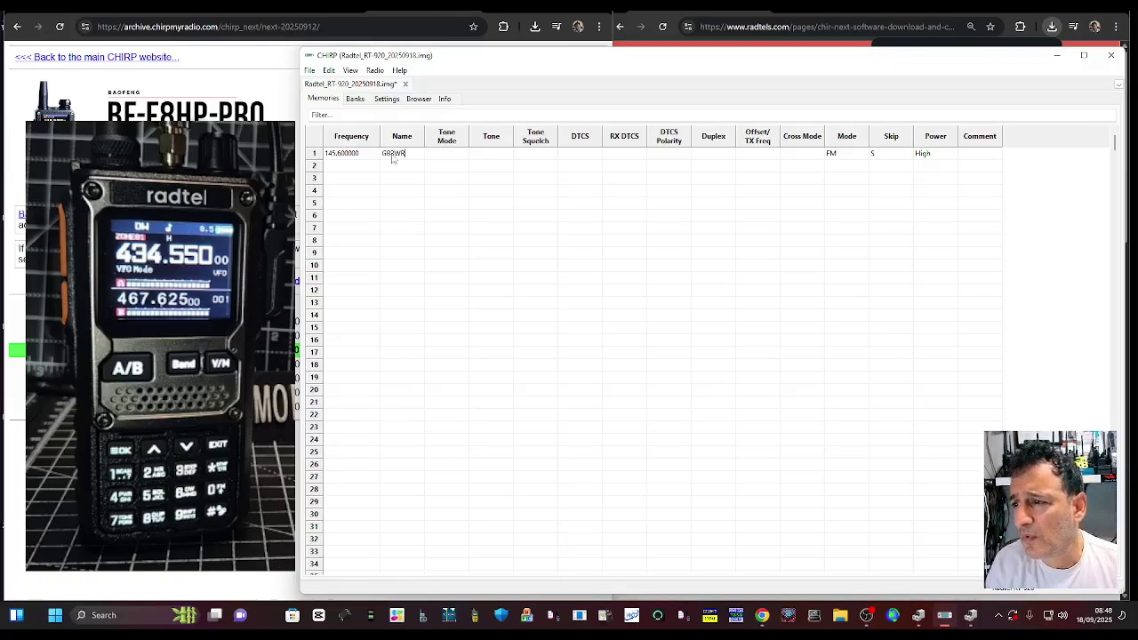
Step: Set the tone mode of memory 1 to Tone with a 94.8 tone
{"action": "left_click", "coordinate": [449, 157]}
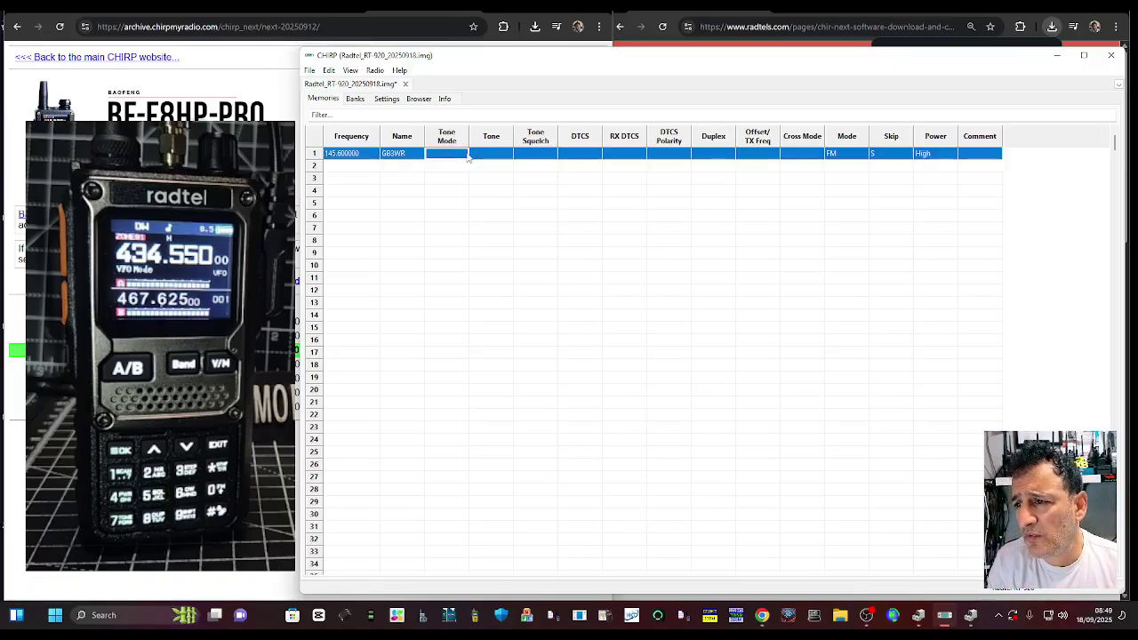
{"action": "left_click", "coordinate": [464, 156]}
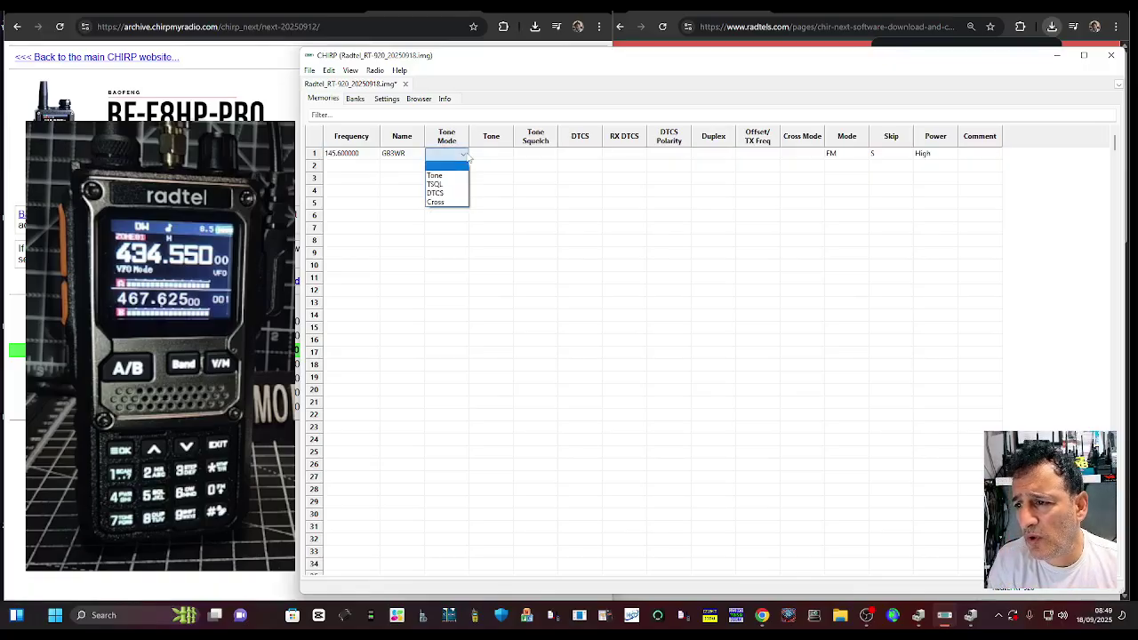
{"action": "left_click", "coordinate": [455, 176]}
{"action": "left_click", "coordinate": [510, 156]}
{"action": "left_click", "coordinate": [507, 155]}
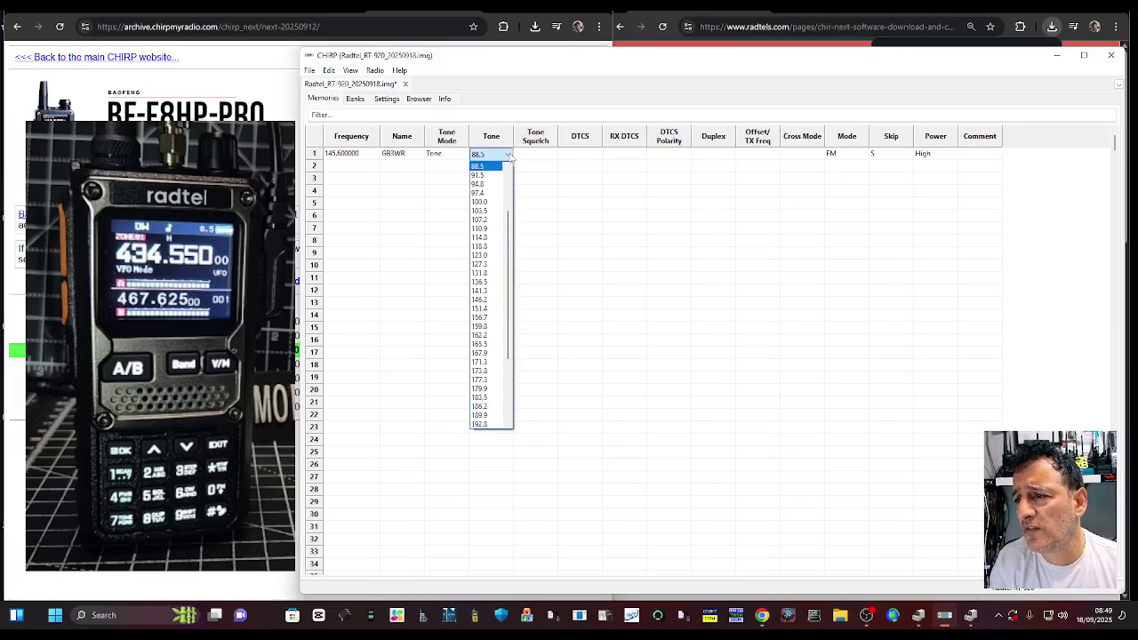
{"action": "left_click", "coordinate": [490, 184]}
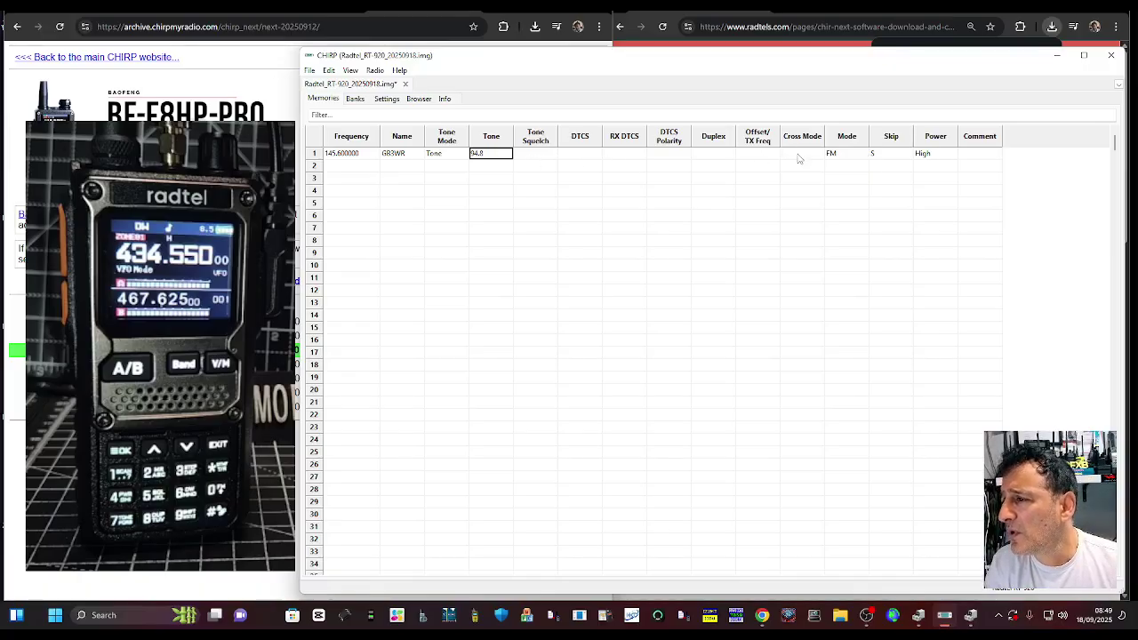
Step: Set memory 1 to minus (-) duplex with an offset of 0.600000 MHz
{"action": "left_click", "coordinate": [711, 157]}
{"action": "left_click", "coordinate": [712, 156]}
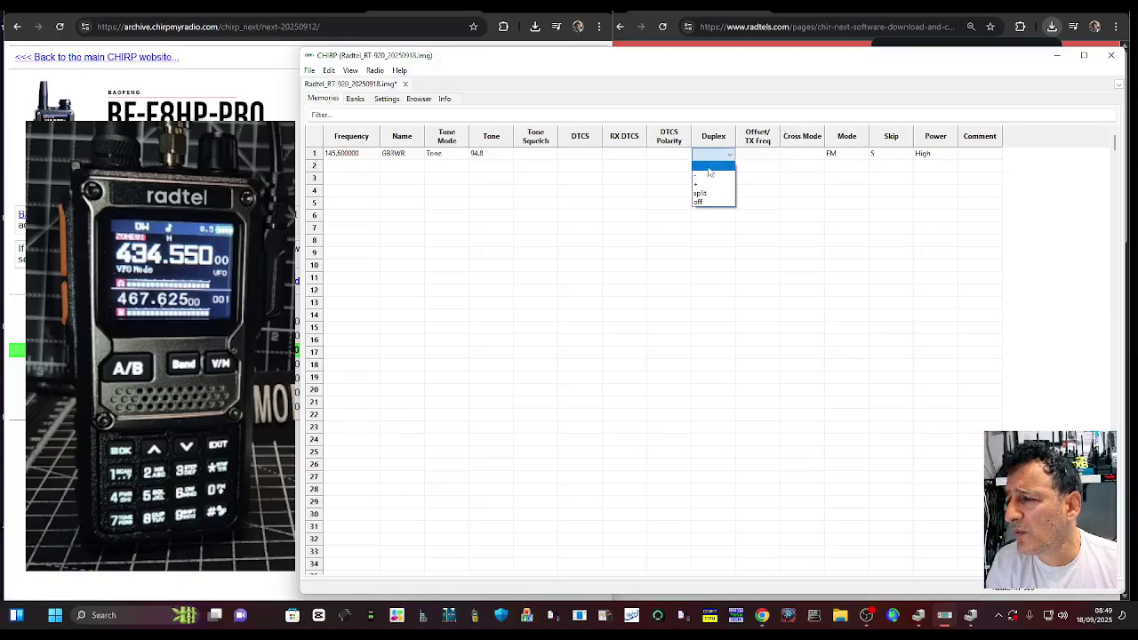
{"action": "left_click", "coordinate": [706, 185]}
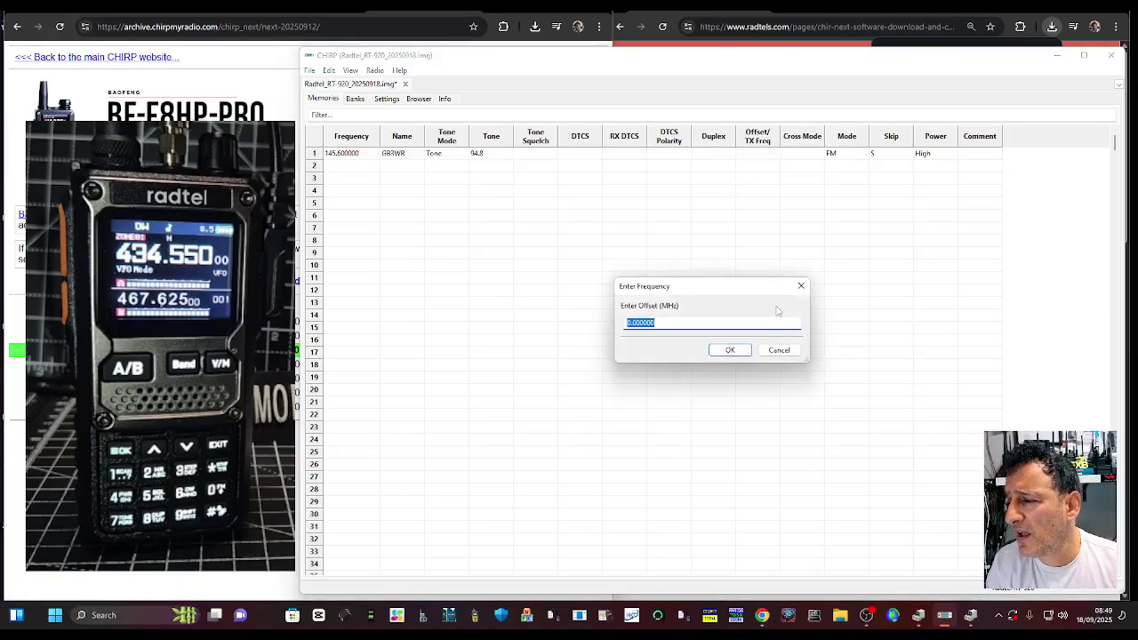
{"action": "left_click", "coordinate": [636, 323]}
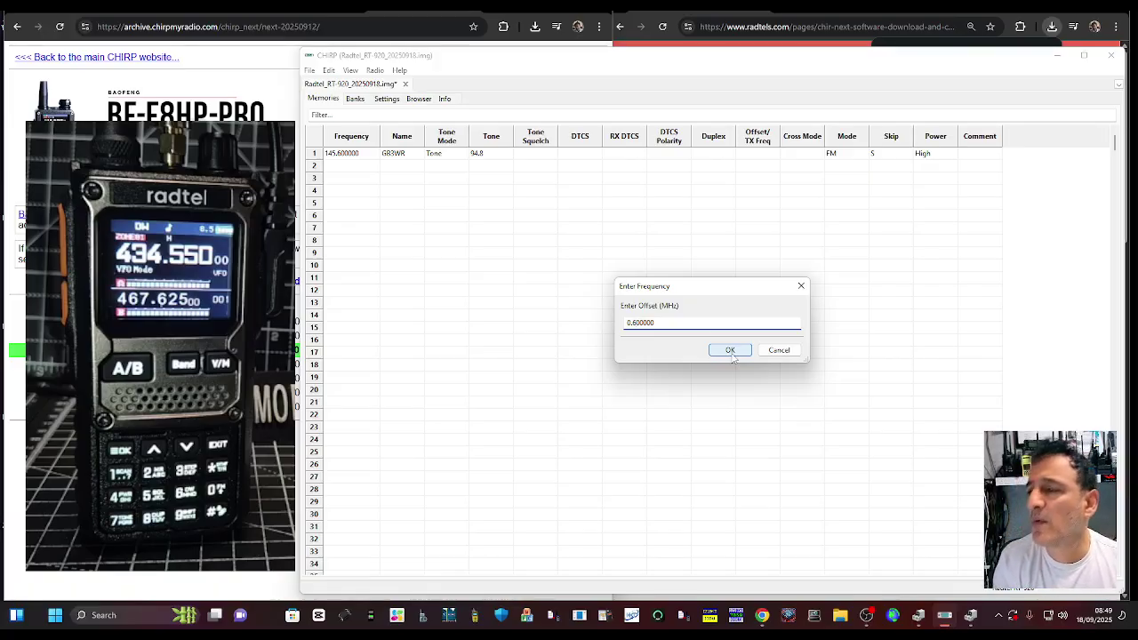
{"action": "left_click", "coordinate": [742, 351]}
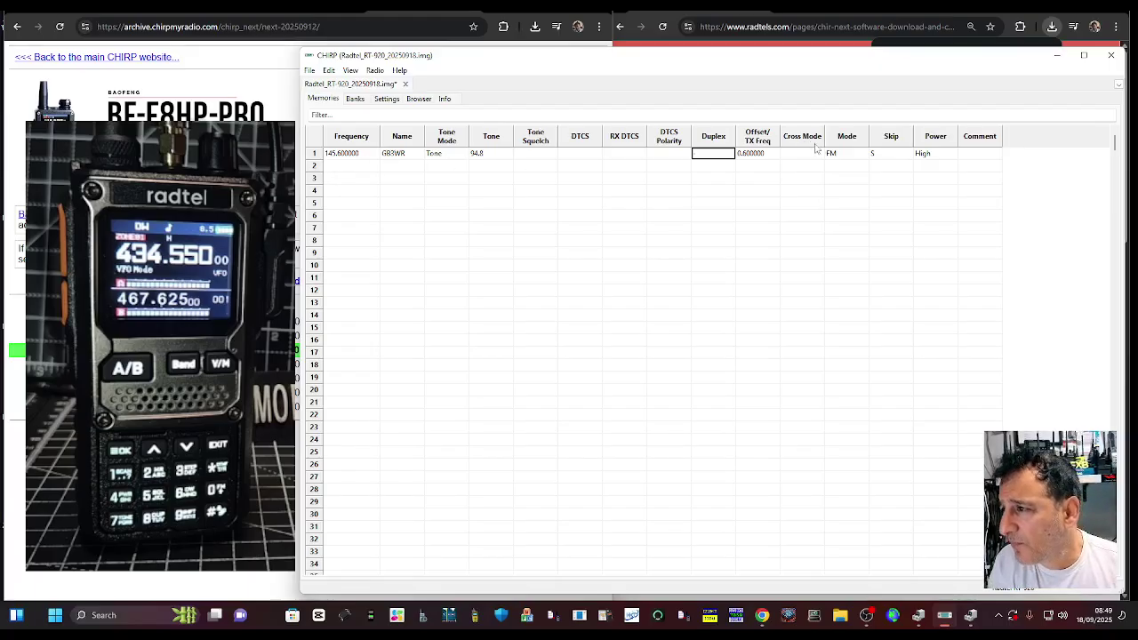
{"action": "left_click", "coordinate": [935, 154]}
{"action": "left_click", "coordinate": [935, 154]}
{"action": "key", "text": "Escape"}
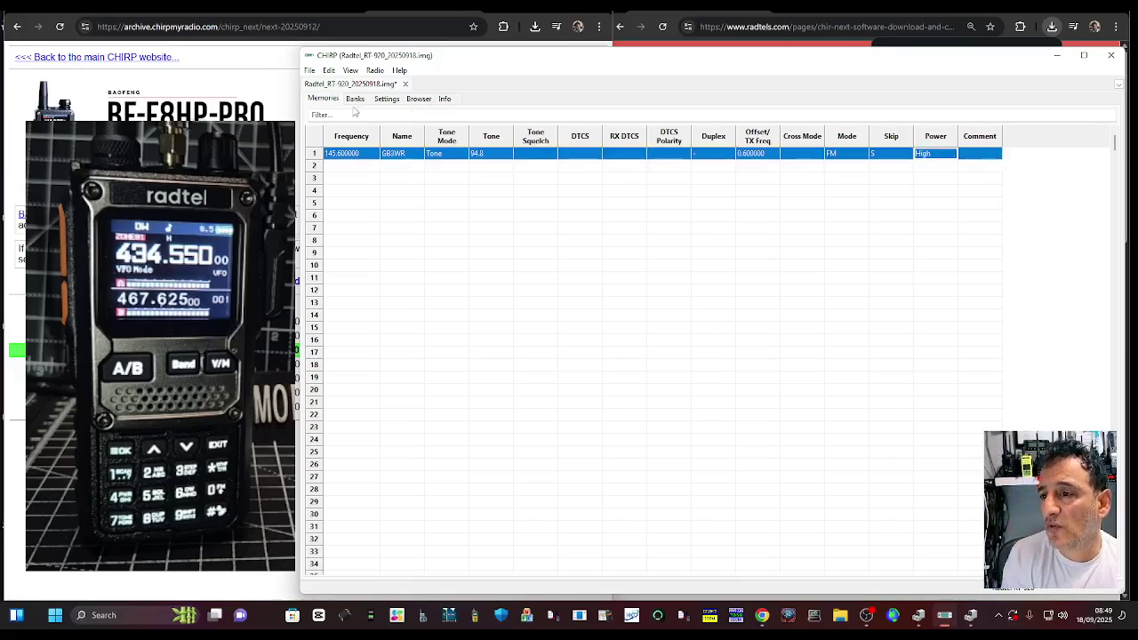
{"action": "left_click", "coordinate": [311, 72]}
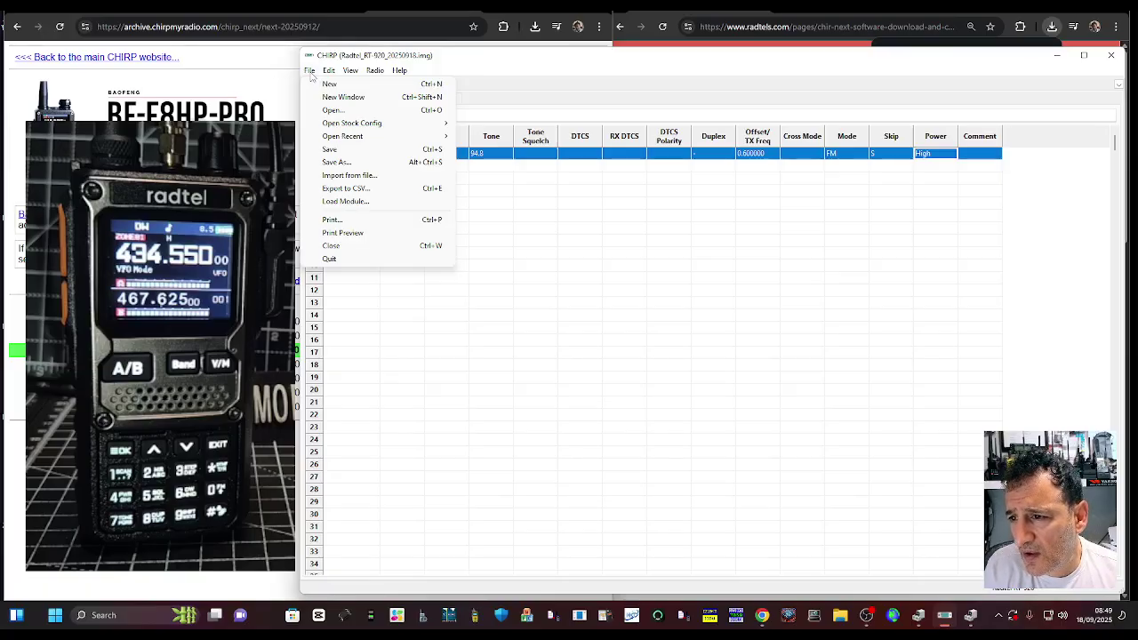
{"action": "left_click", "coordinate": [867, 614]}
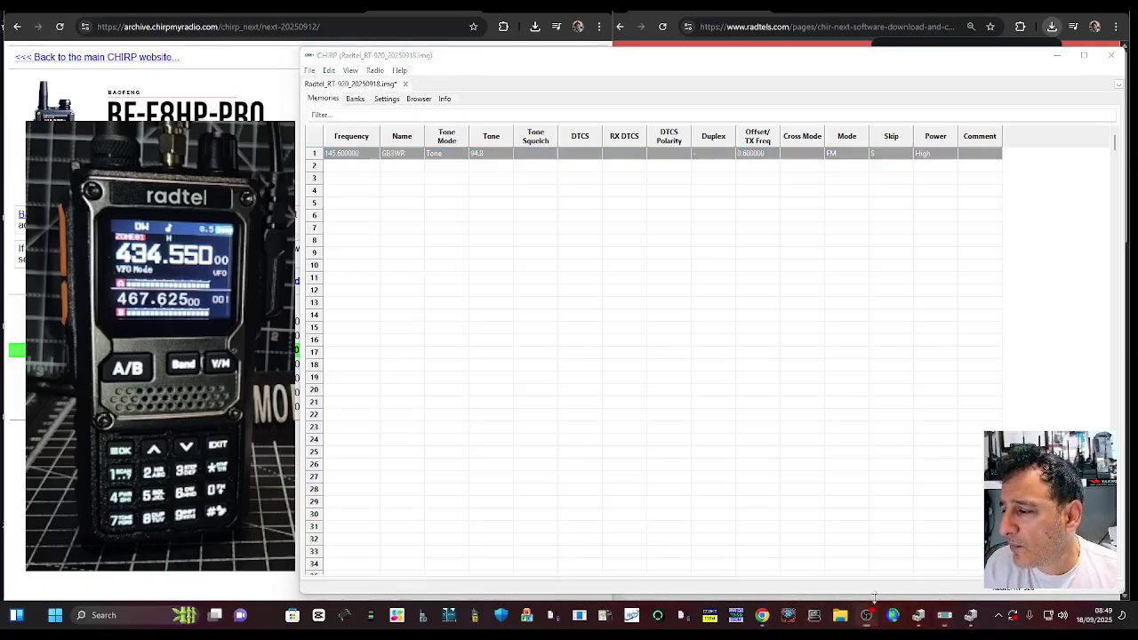
{"action": "left_click", "coordinate": [940, 157]}
Step: Query RepeaterBook for United Kingdom amateur repeaters, using latitude 52.00 and longitude 2
{"action": "left_click", "coordinate": [374, 70]}
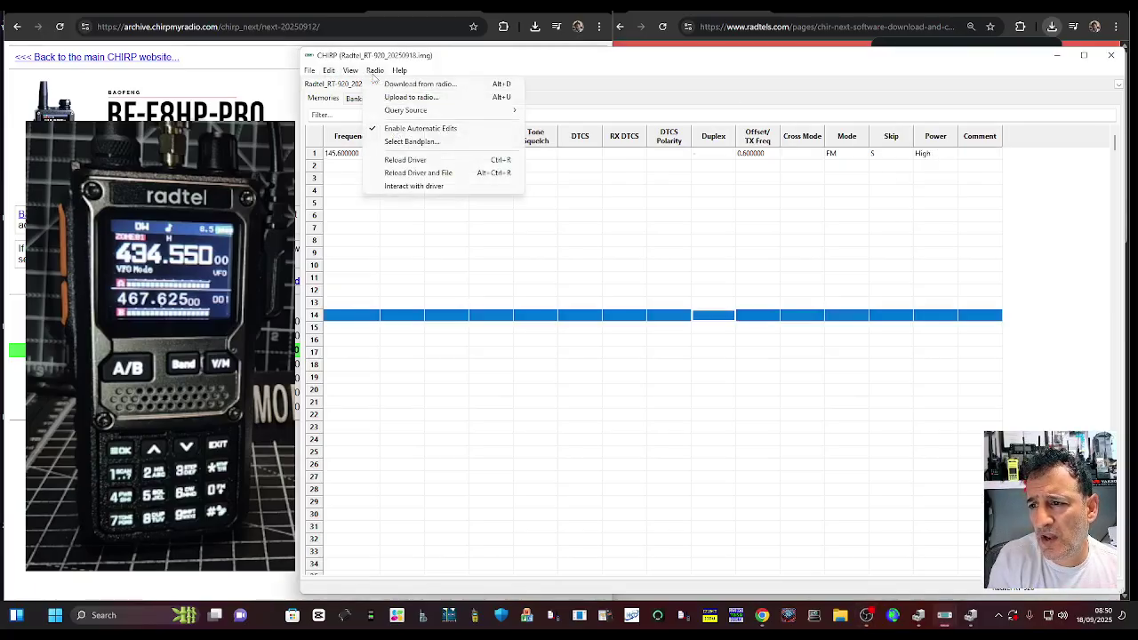
{"action": "mouse_move", "coordinate": [386, 112]}
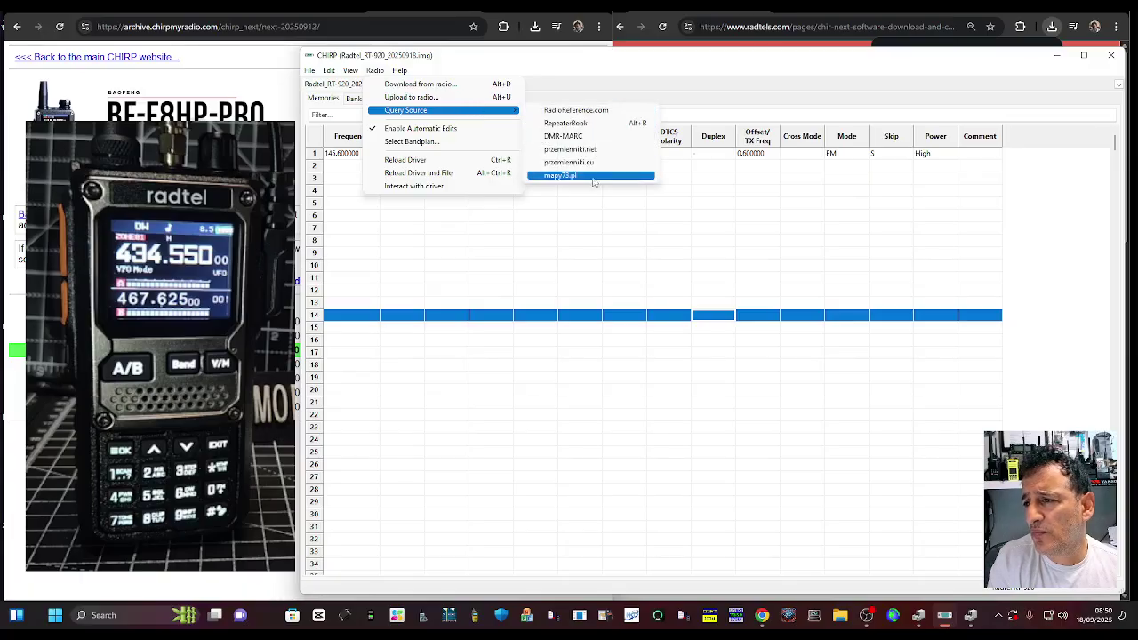
{"action": "left_click", "coordinate": [569, 125]}
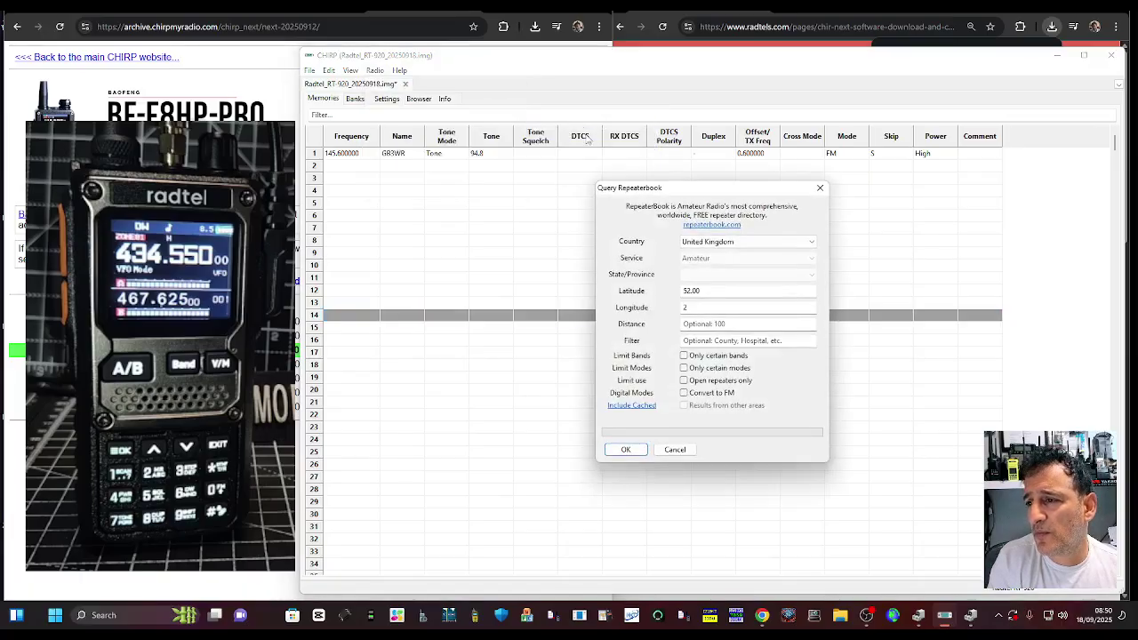
{"action": "left_click", "coordinate": [627, 451]}
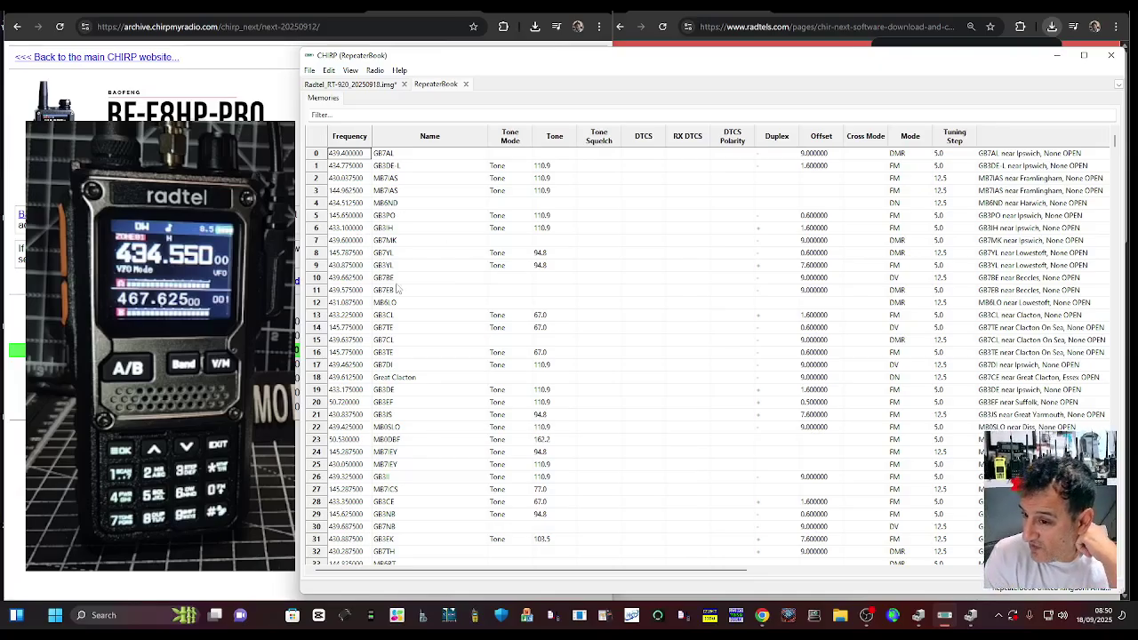
Step: Look through the RepeaterBook results, and select and copy all of their memories
{"action": "scroll", "coordinate": [396, 296], "scroll_direction": "down", "scroll_amount": 8}
{"action": "scroll", "coordinate": [397, 295], "scroll_direction": "up", "scroll_amount": 8}
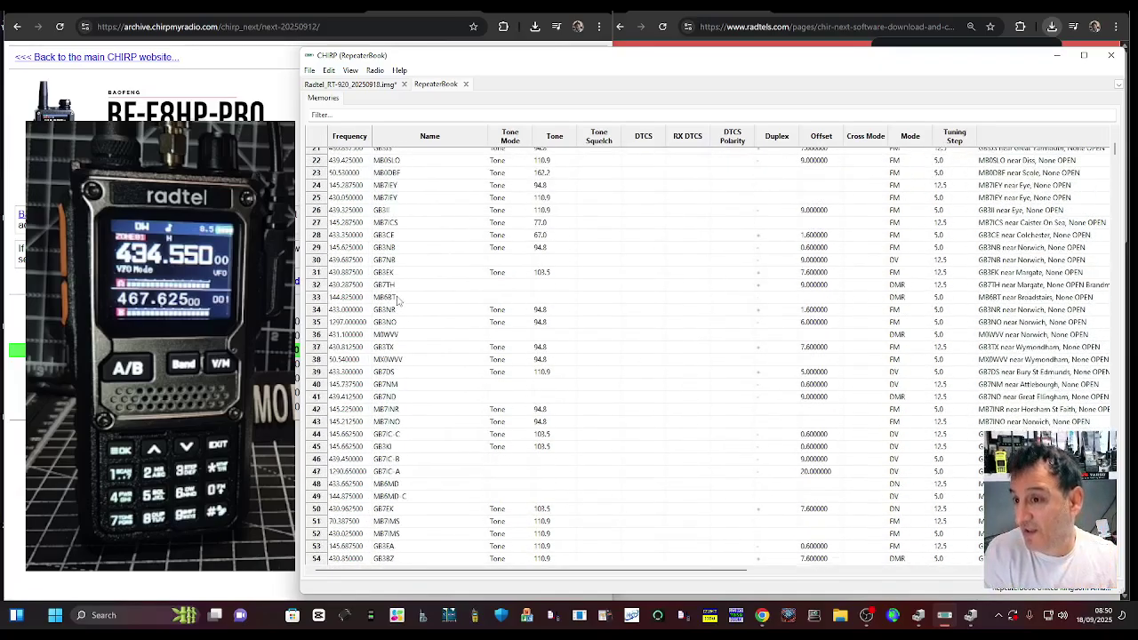
{"action": "scroll", "coordinate": [660, 318], "scroll_direction": "down", "scroll_amount": 20}
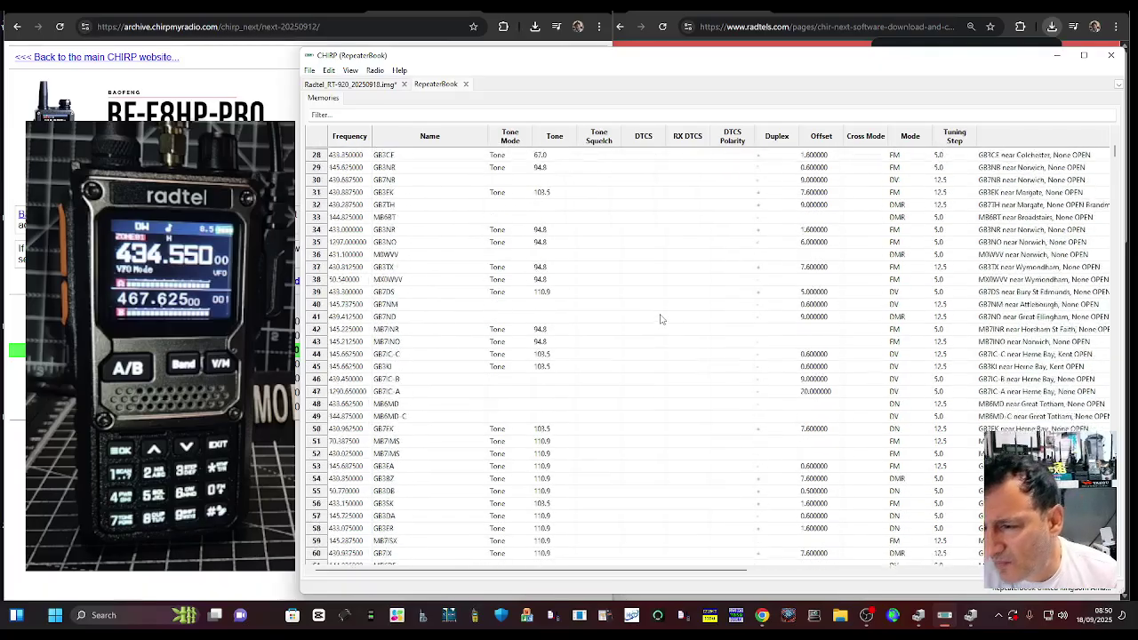
{"action": "scroll", "coordinate": [660, 318], "scroll_direction": "up", "scroll_amount": 11}
{"action": "scroll", "coordinate": [657, 320], "scroll_direction": "up", "scroll_amount": 11}
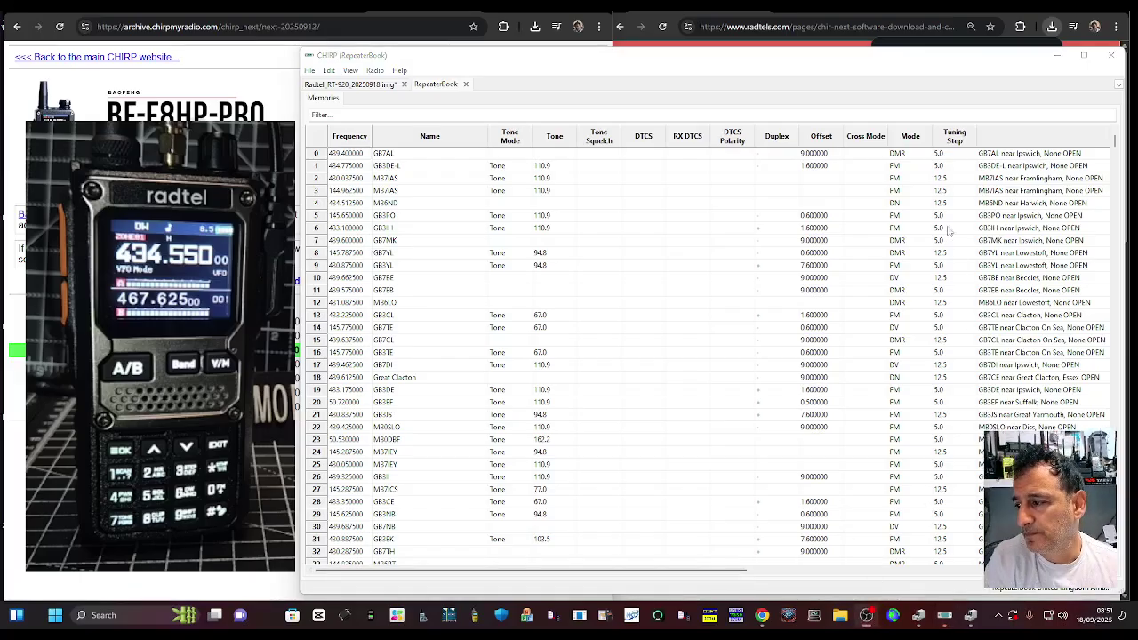
{"action": "left_click", "coordinate": [328, 71]}
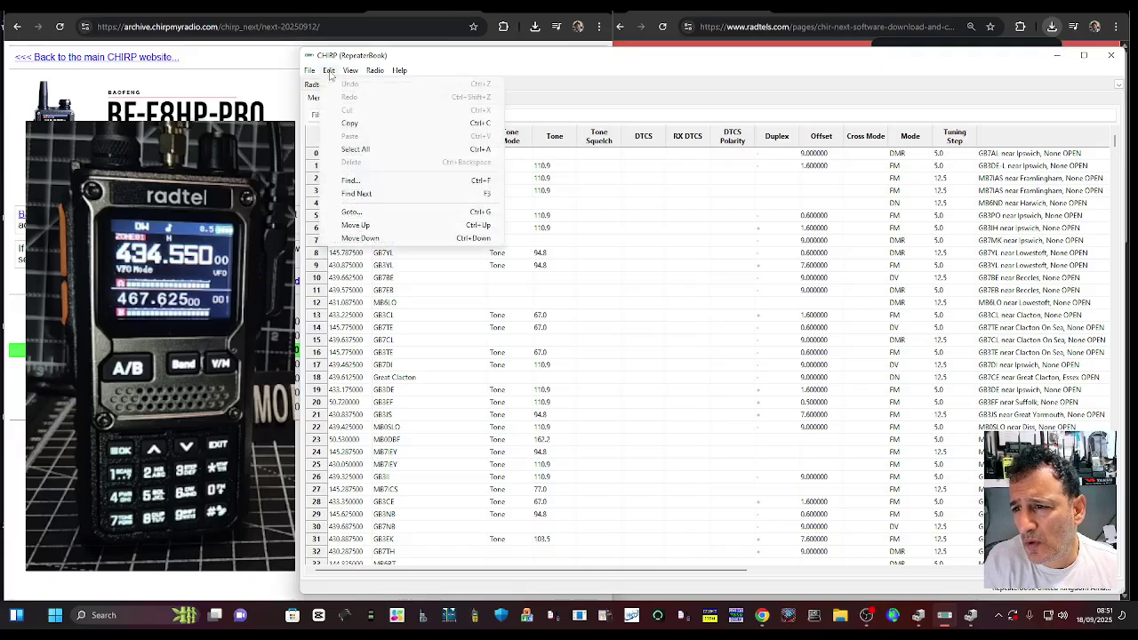
{"action": "left_click", "coordinate": [358, 151]}
{"action": "right_click", "coordinate": [410, 220]}
{"action": "left_click", "coordinate": [444, 268]}
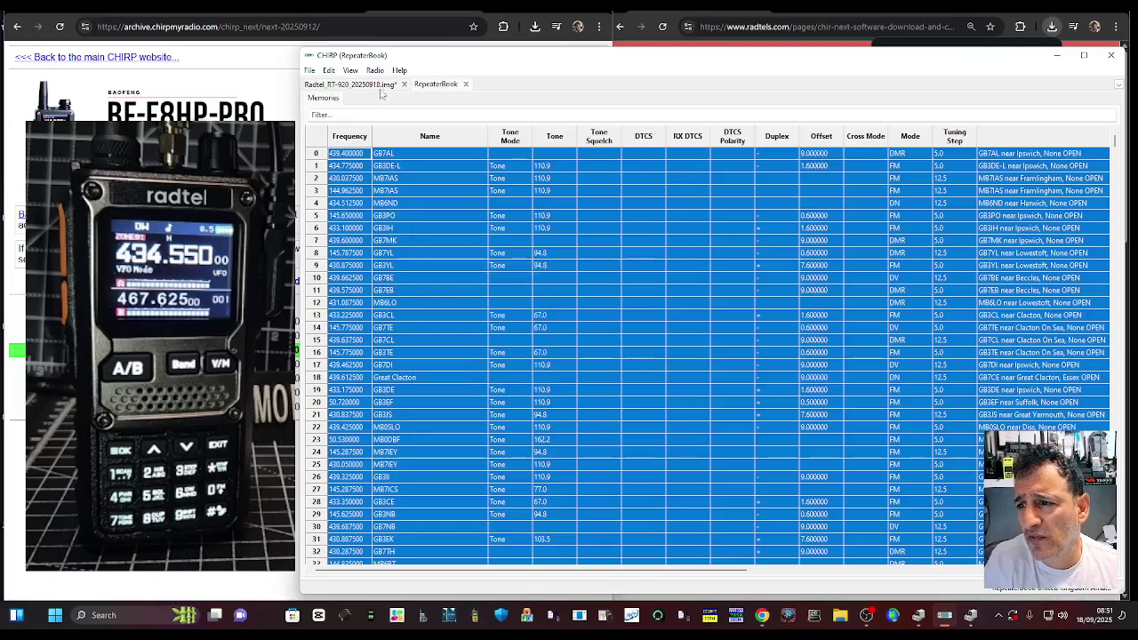
Step: Paste the copied repeaters into the RT-920 image starting at memory 2, and dismiss the incompatible memories message
{"action": "left_click", "coordinate": [381, 86]}
{"action": "left_click", "coordinate": [436, 86]}
{"action": "left_click", "coordinate": [373, 85]}
{"action": "left_click", "coordinate": [343, 167]}
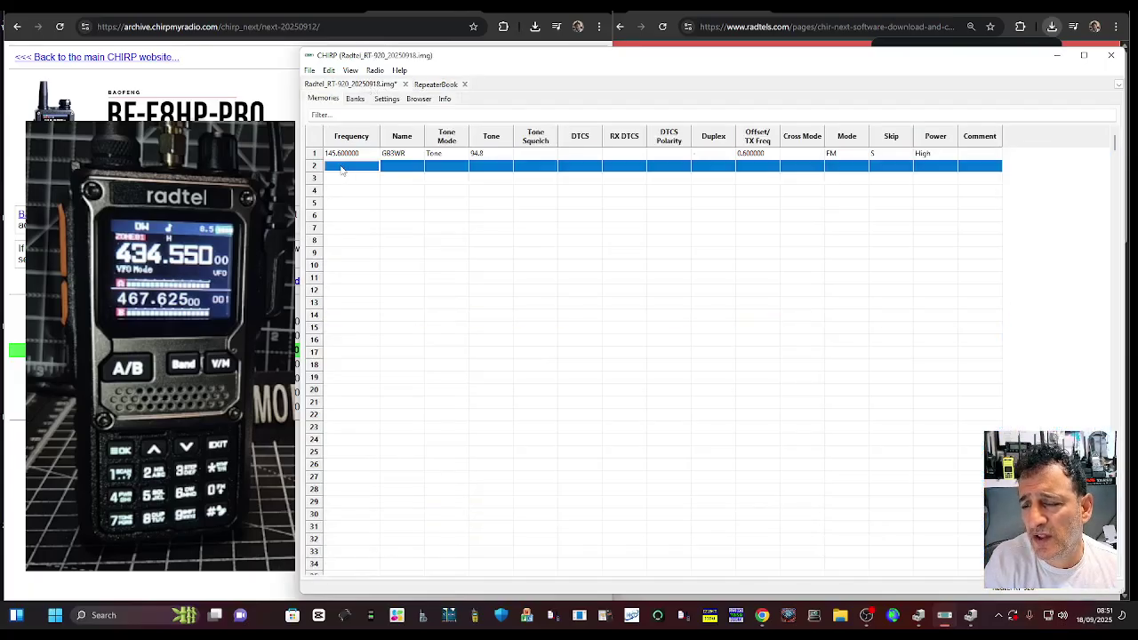
{"action": "right_click", "coordinate": [317, 171]}
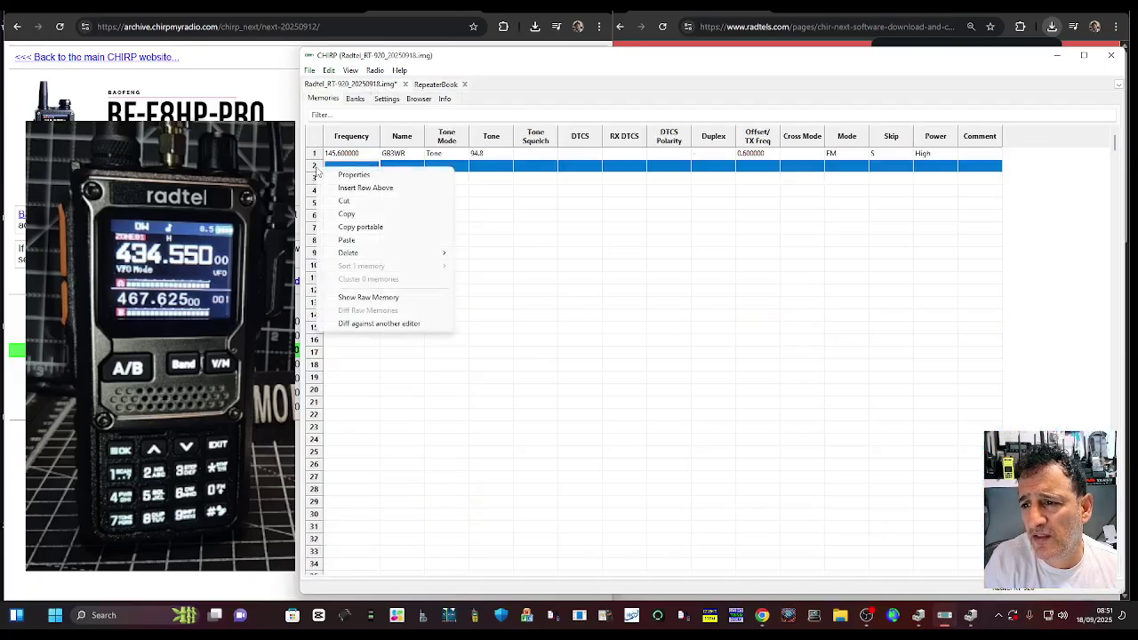
{"action": "left_click", "coordinate": [370, 242]}
{"action": "left_click", "coordinate": [743, 325]}
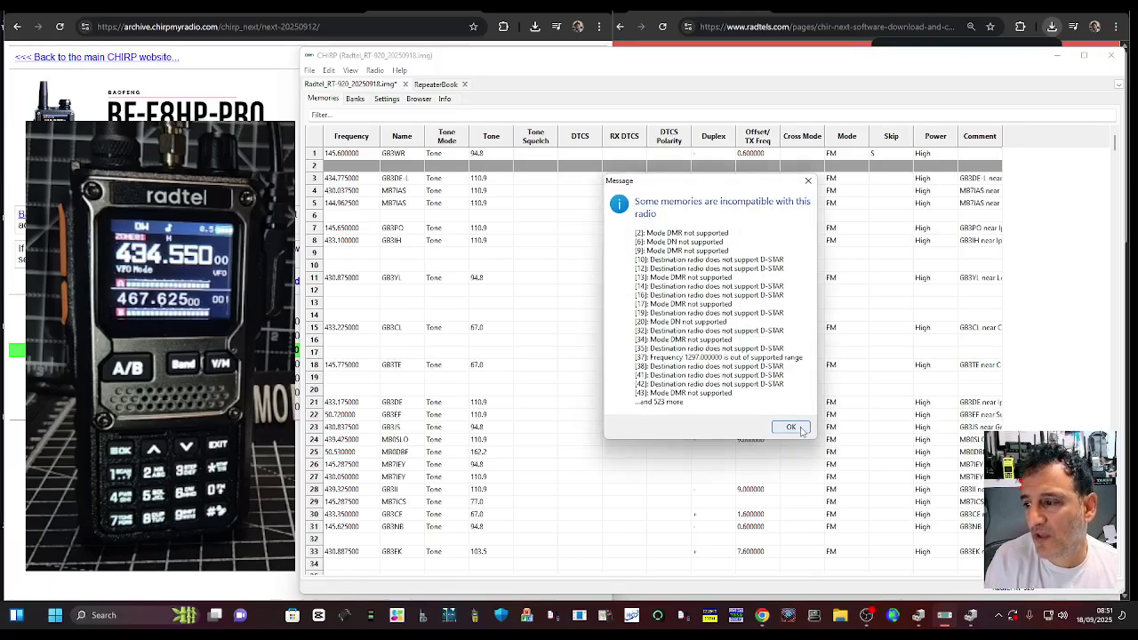
{"action": "left_click", "coordinate": [790, 428]}
{"action": "scroll", "coordinate": [498, 369], "scroll_direction": "down", "scroll_amount": 15}
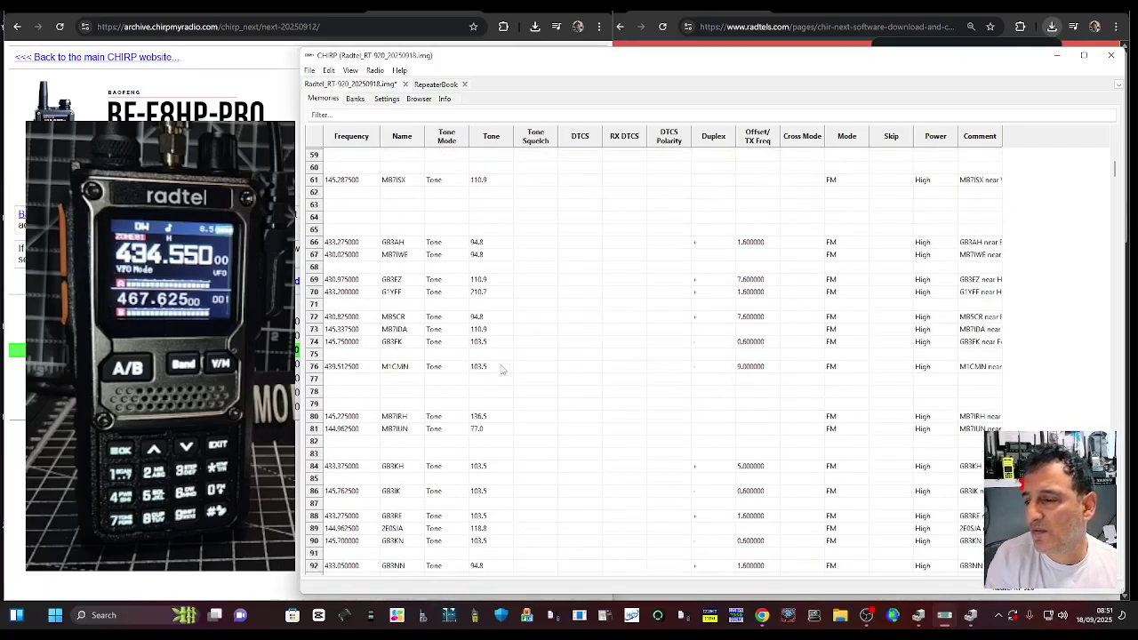
{"action": "scroll", "coordinate": [498, 369], "scroll_direction": "up", "scroll_amount": 15}
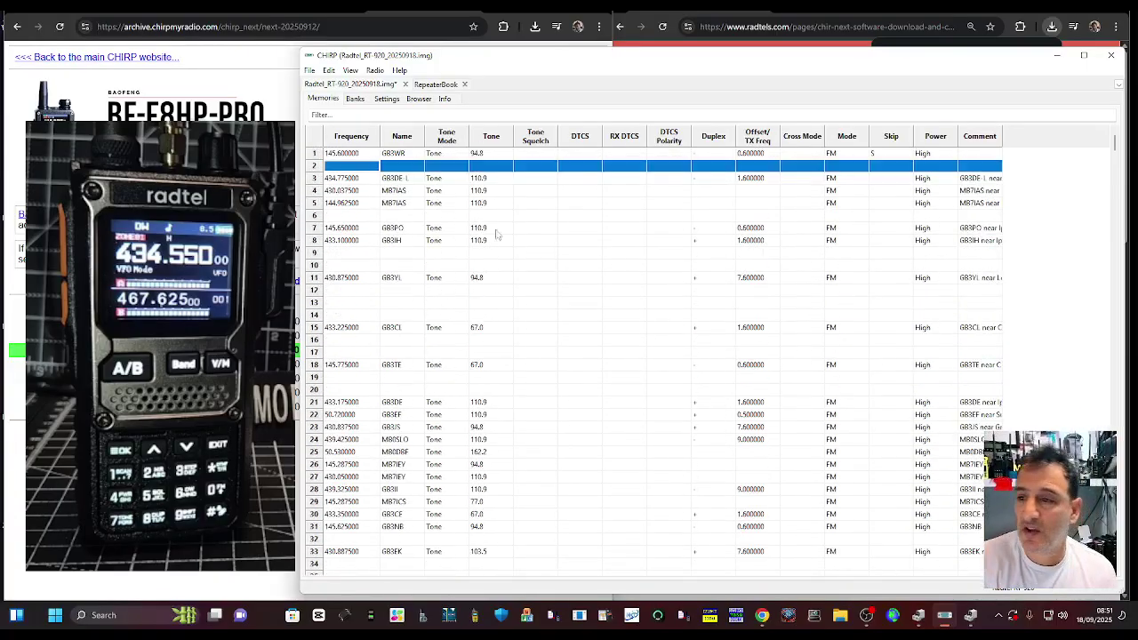
{"action": "left_click", "coordinate": [375, 71]}
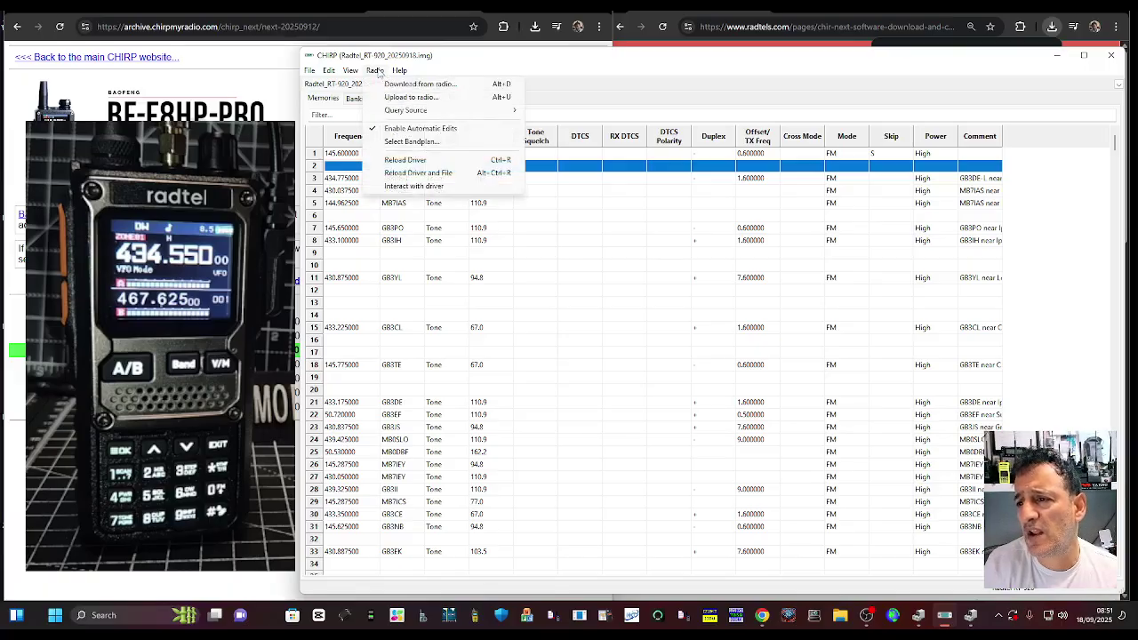
{"action": "mouse_move", "coordinate": [414, 112]}
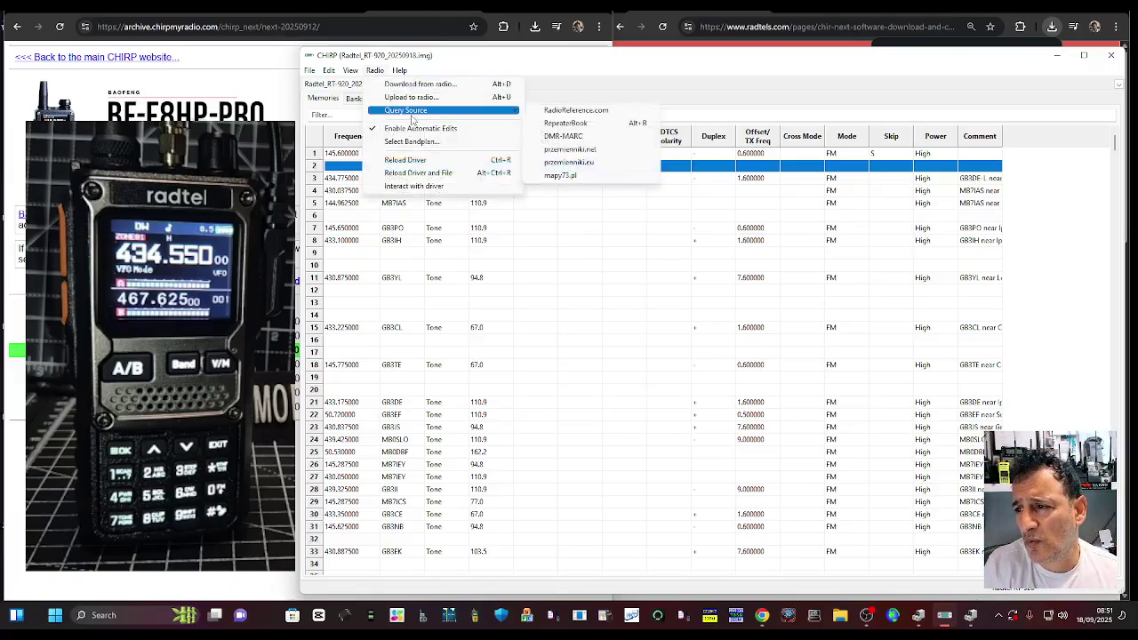
{"action": "left_click", "coordinate": [573, 100]}
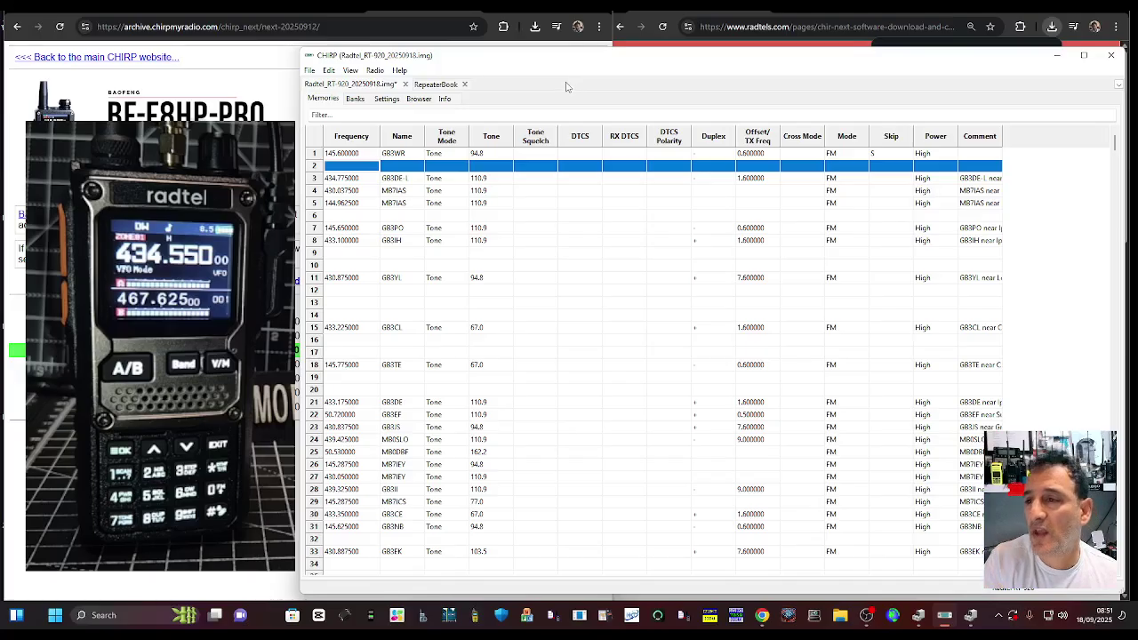
Step: Examine which banks the memories in the RT-920 image are assigned to
{"action": "left_click", "coordinate": [356, 99]}
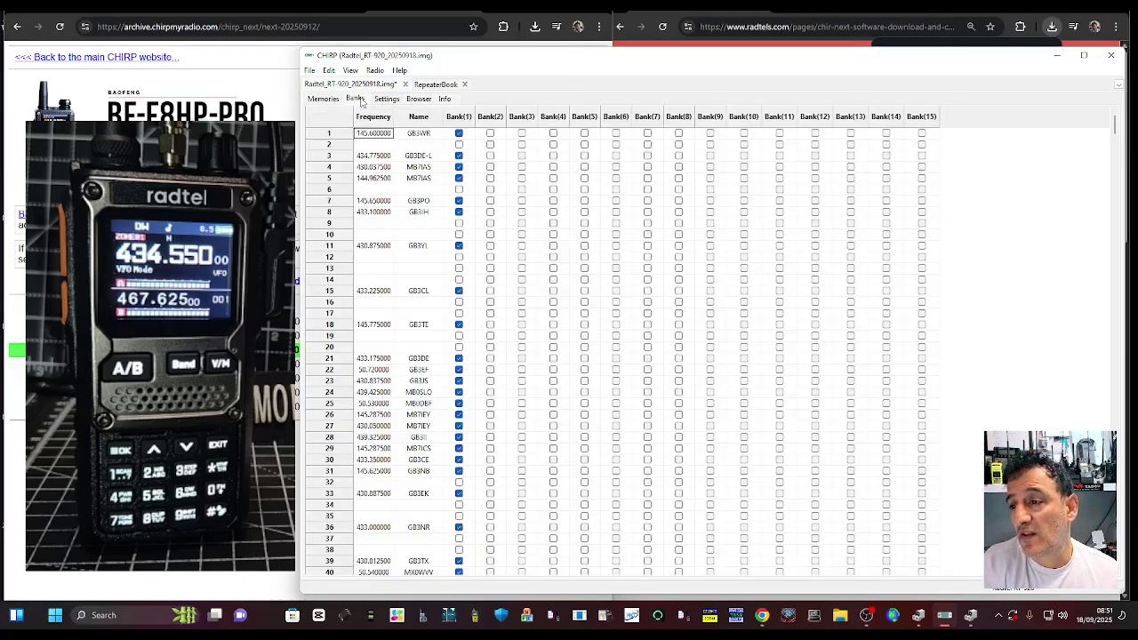
{"action": "left_click", "coordinate": [325, 99]}
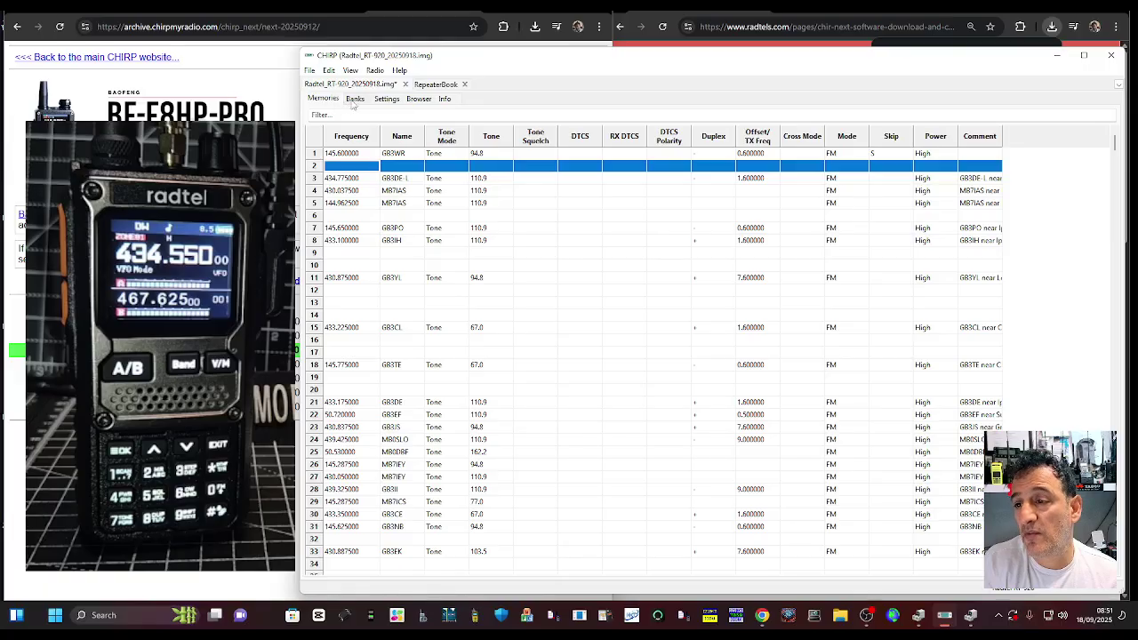
{"action": "left_click", "coordinate": [353, 99]}
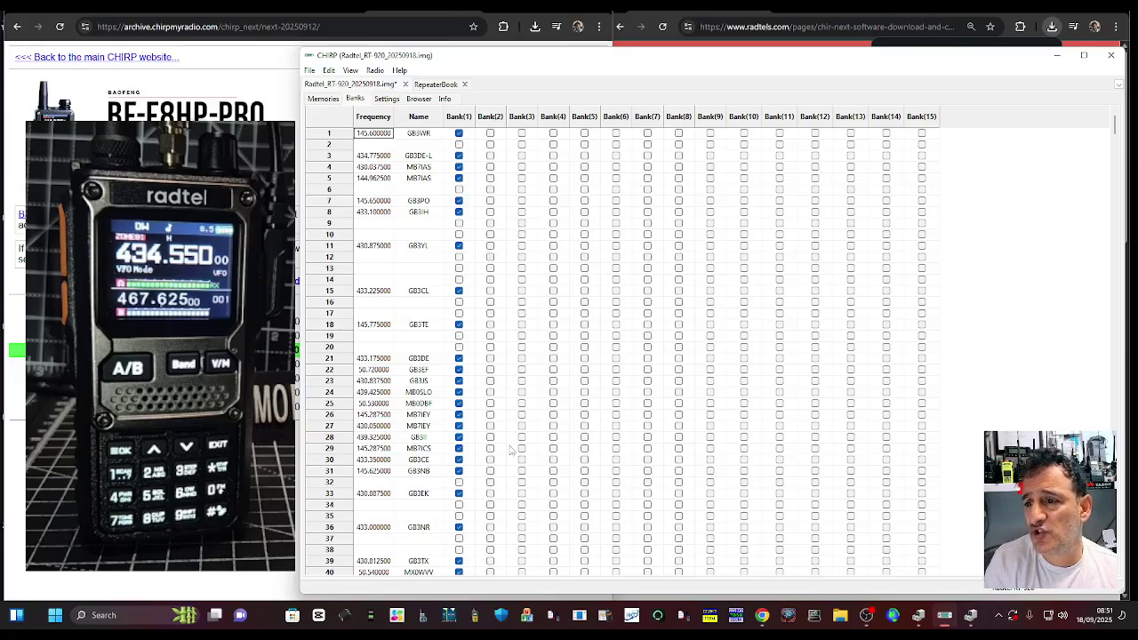
{"action": "scroll", "coordinate": [399, 403], "scroll_direction": "down", "scroll_amount": 5}
{"action": "scroll", "coordinate": [399, 403], "scroll_direction": "up", "scroll_amount": 5}
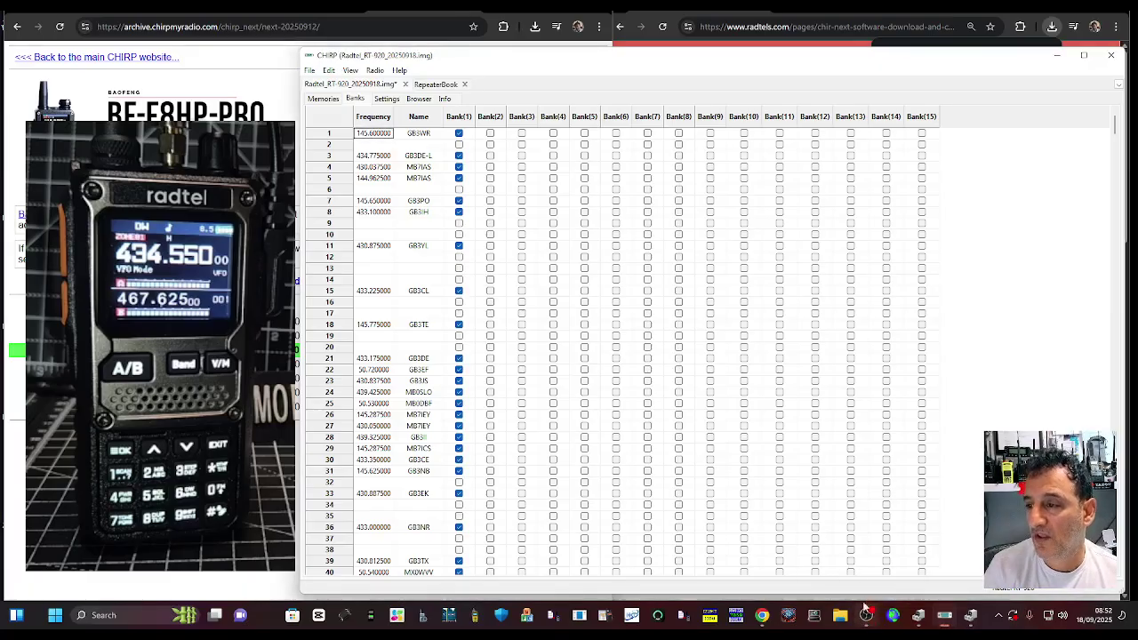
Step: Turn off the Time Out Timer in the RT-920 image's basic settings
{"action": "left_click", "coordinate": [384, 98]}
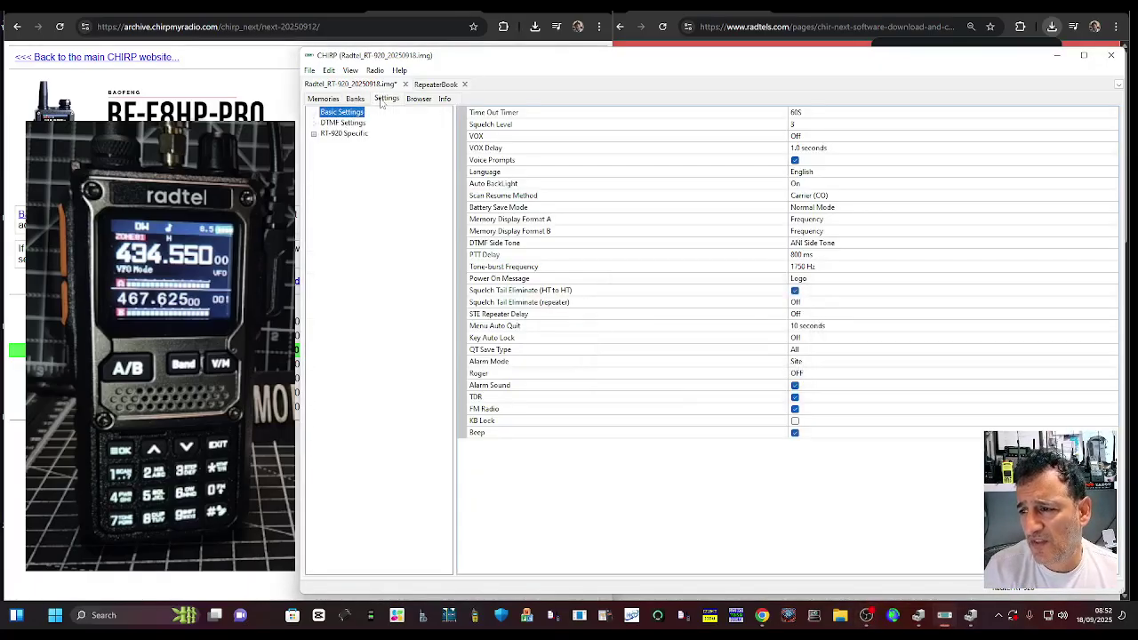
{"action": "left_click", "coordinate": [801, 114]}
{"action": "left_click", "coordinate": [801, 114]}
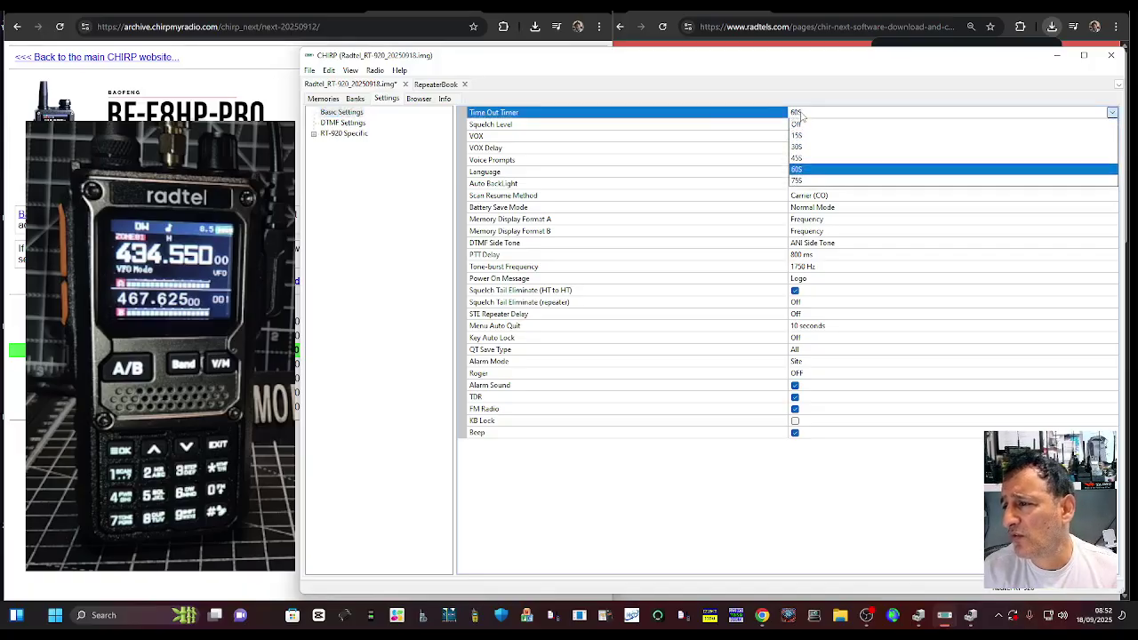
{"action": "left_click", "coordinate": [820, 125]}
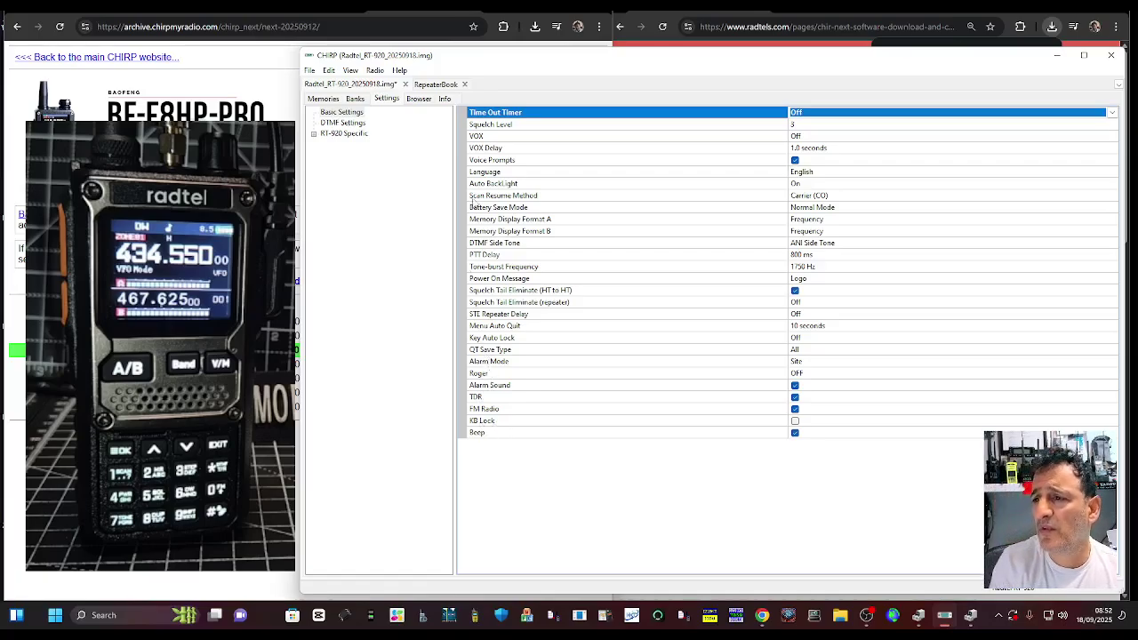
Step: Inspect the memory structure in the image's browser view, and enable Bluetooth in the RT-920 specific settings
{"action": "left_click", "coordinate": [419, 99]}
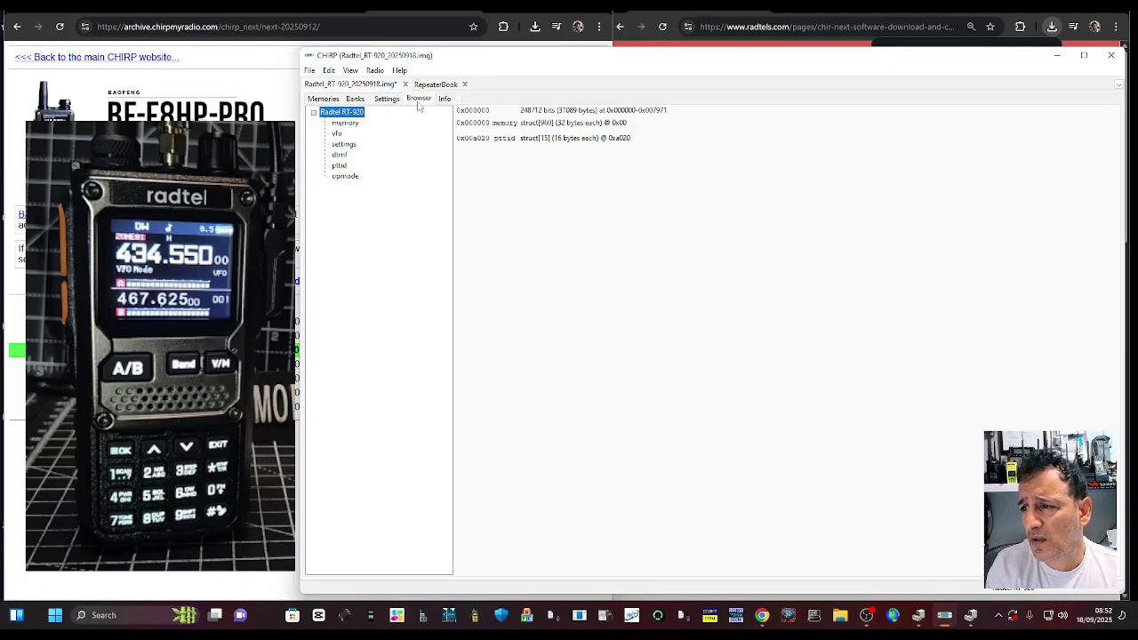
{"action": "double_click", "coordinate": [345, 123]}
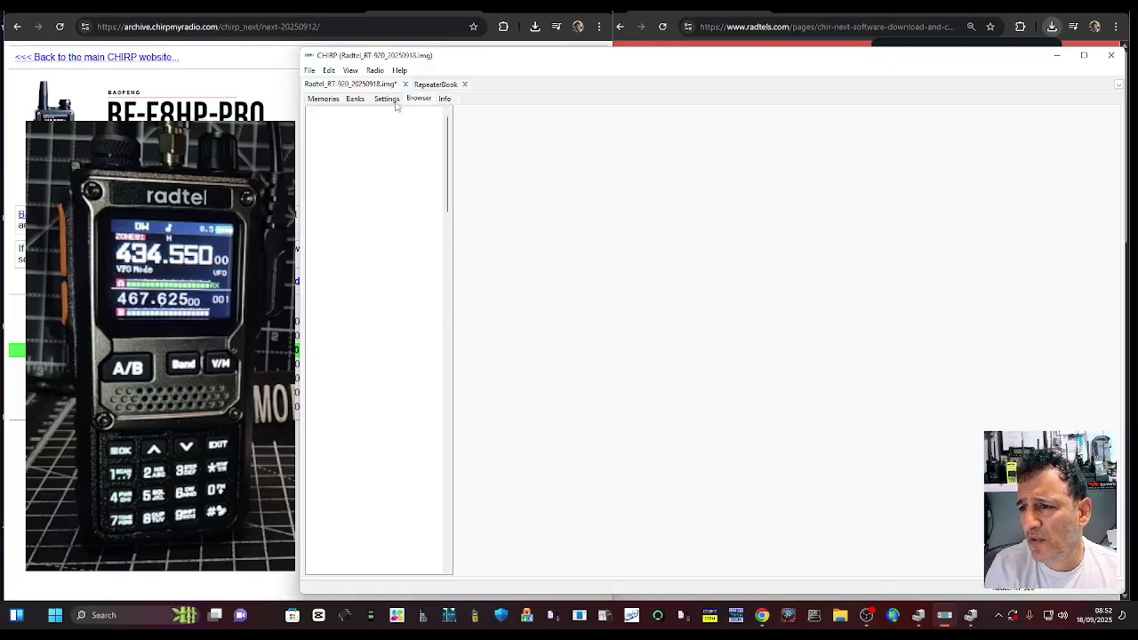
{"action": "left_click", "coordinate": [387, 99]}
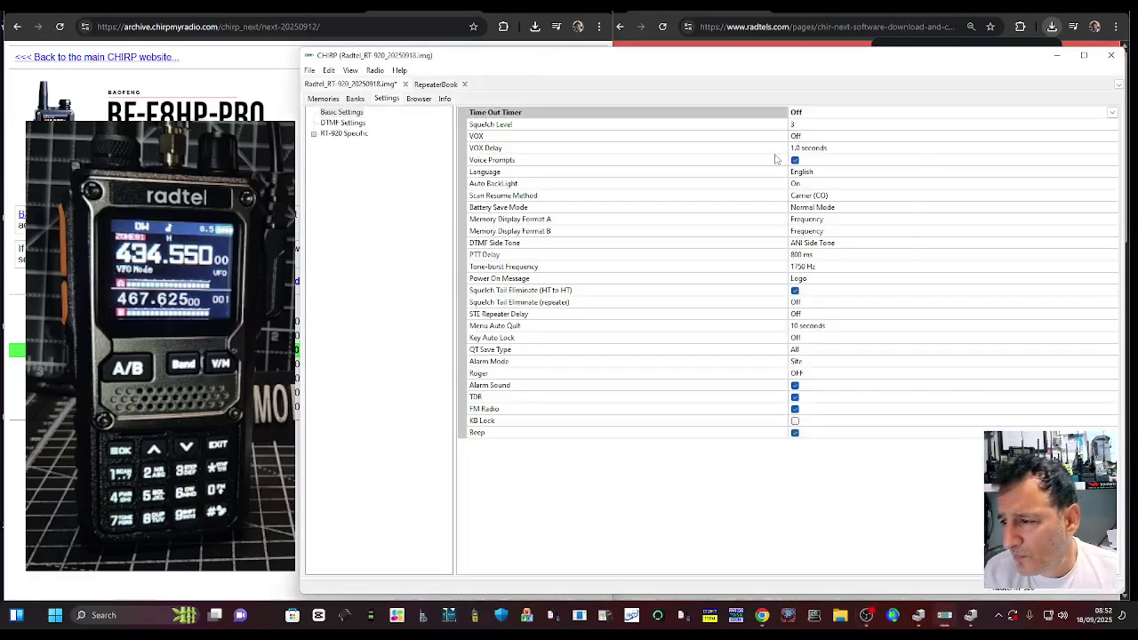
{"action": "left_click", "coordinate": [351, 138]}
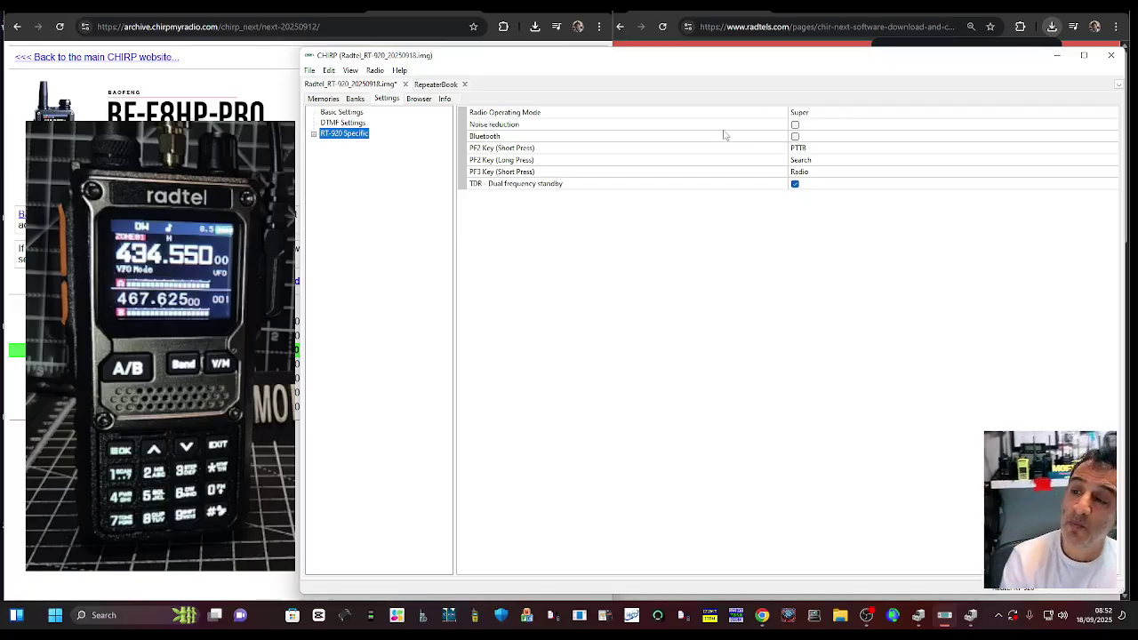
{"action": "left_click", "coordinate": [796, 139]}
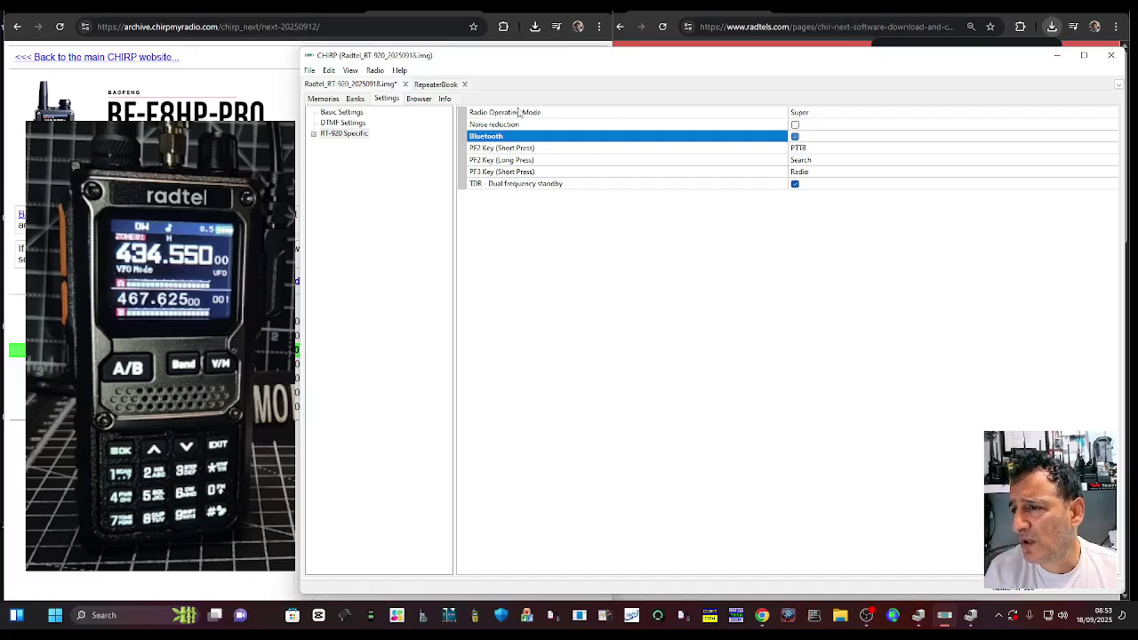
Step: Review the image's DTMF settings and its driver feature information
{"action": "left_click", "coordinate": [346, 122]}
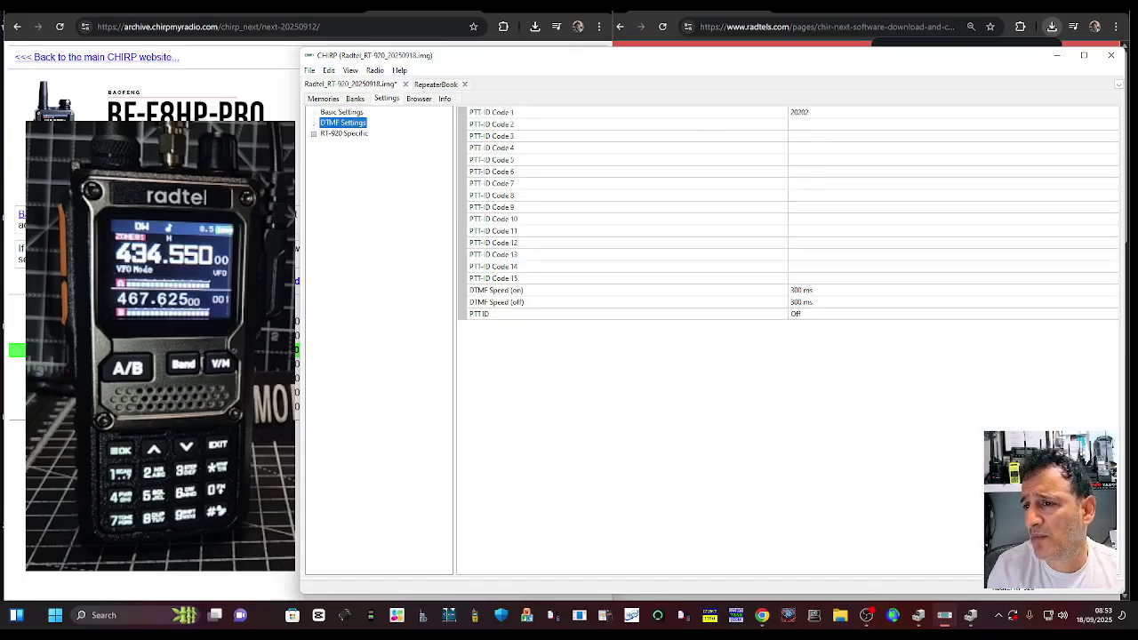
{"action": "left_click", "coordinate": [336, 117]}
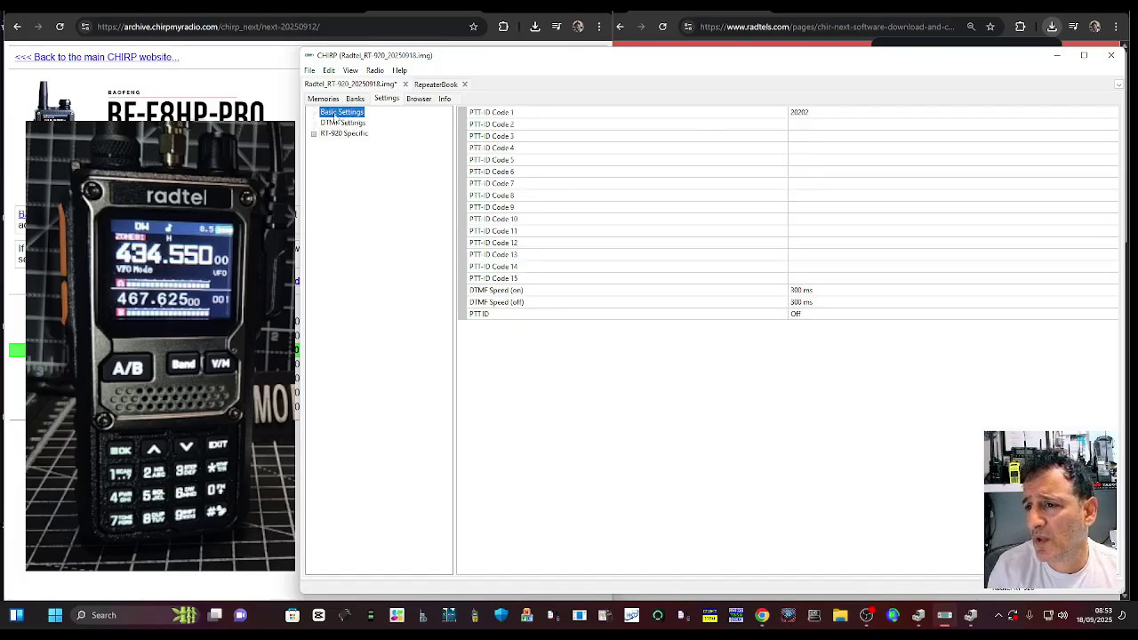
{"action": "left_click", "coordinate": [451, 103]}
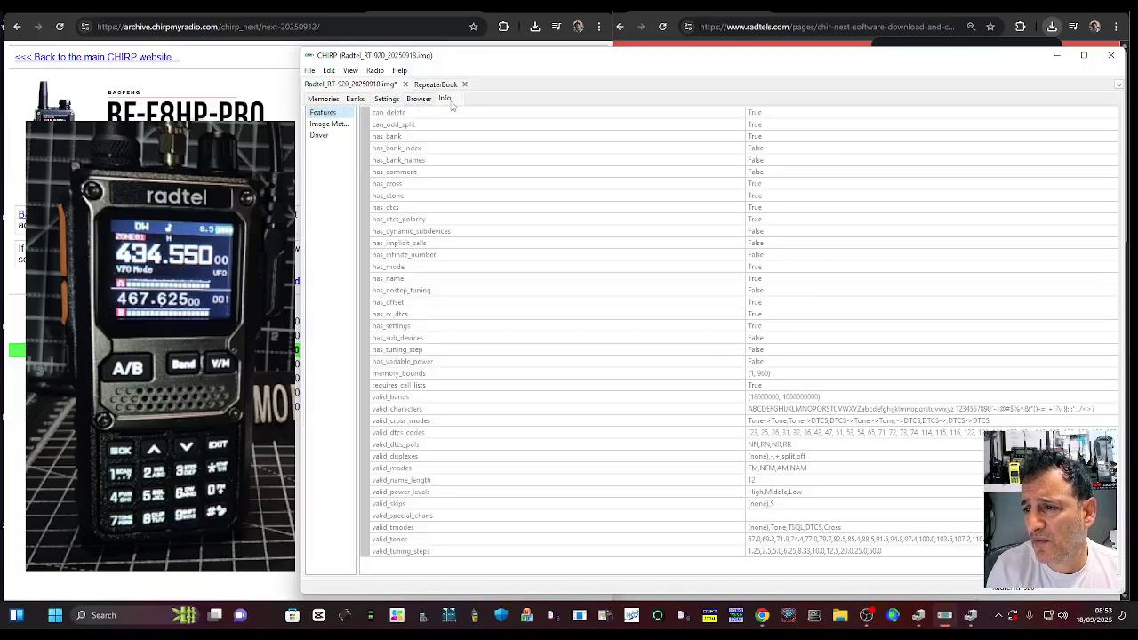
Step: Return to the memory list and save the image as Radtel_RT-920_20250918 in the Downloads folder
{"action": "left_click", "coordinate": [321, 102]}
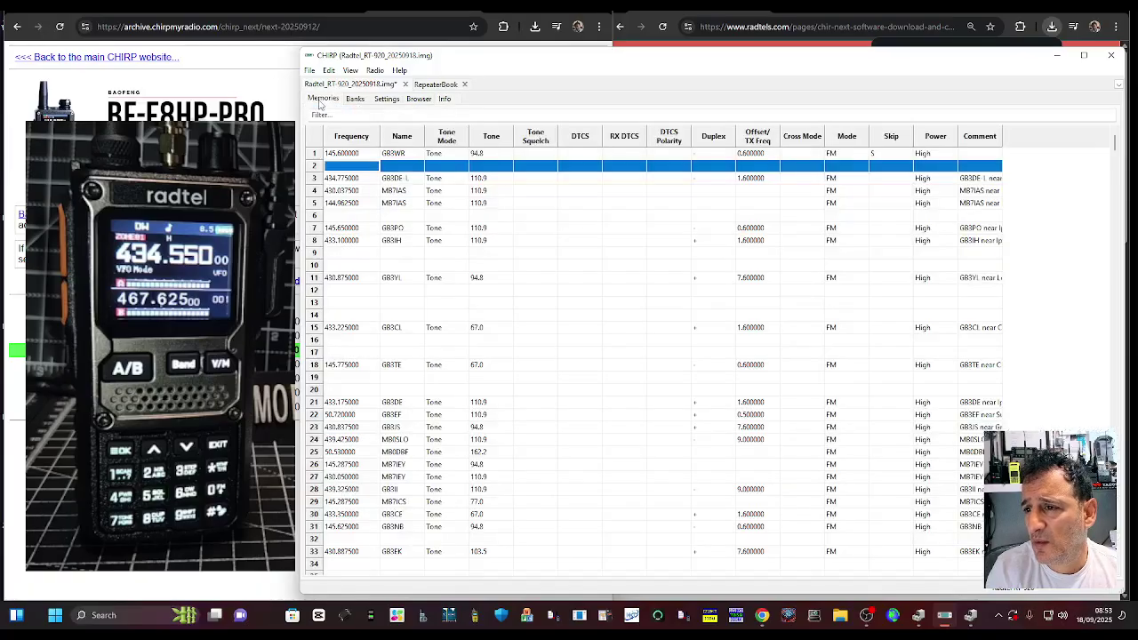
{"action": "left_click", "coordinate": [311, 71]}
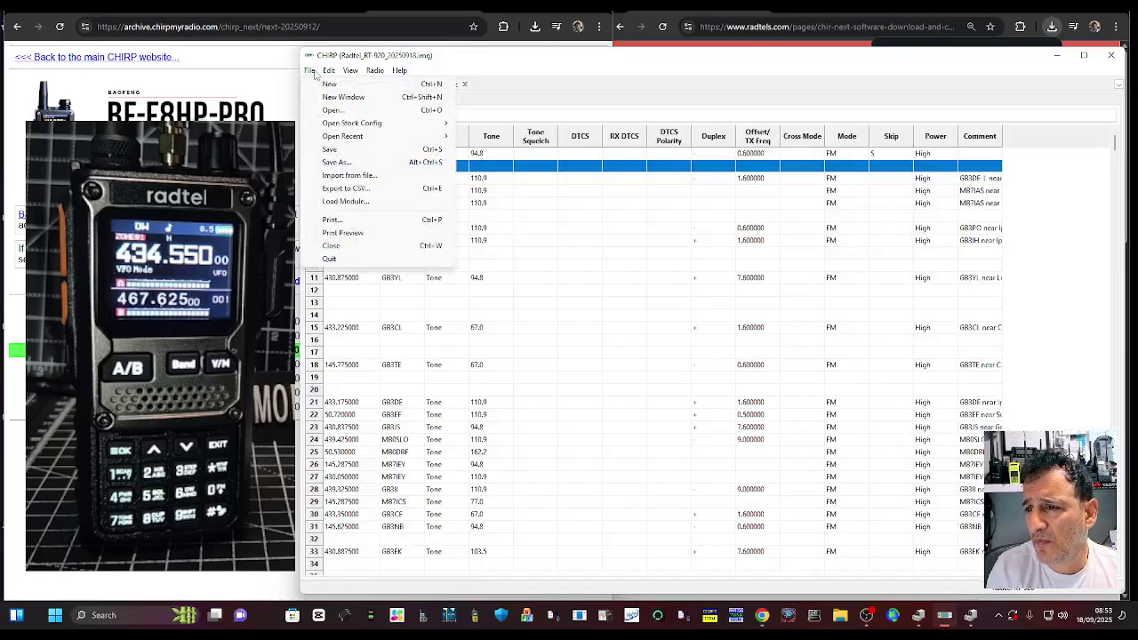
{"action": "left_click", "coordinate": [336, 154]}
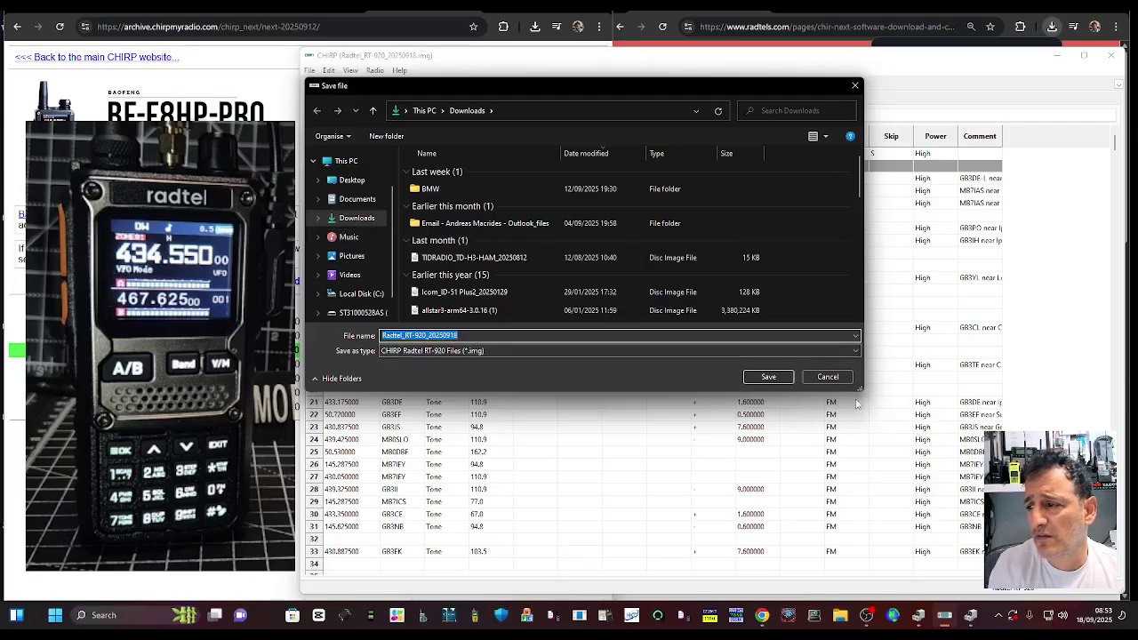
{"action": "left_click", "coordinate": [768, 378]}
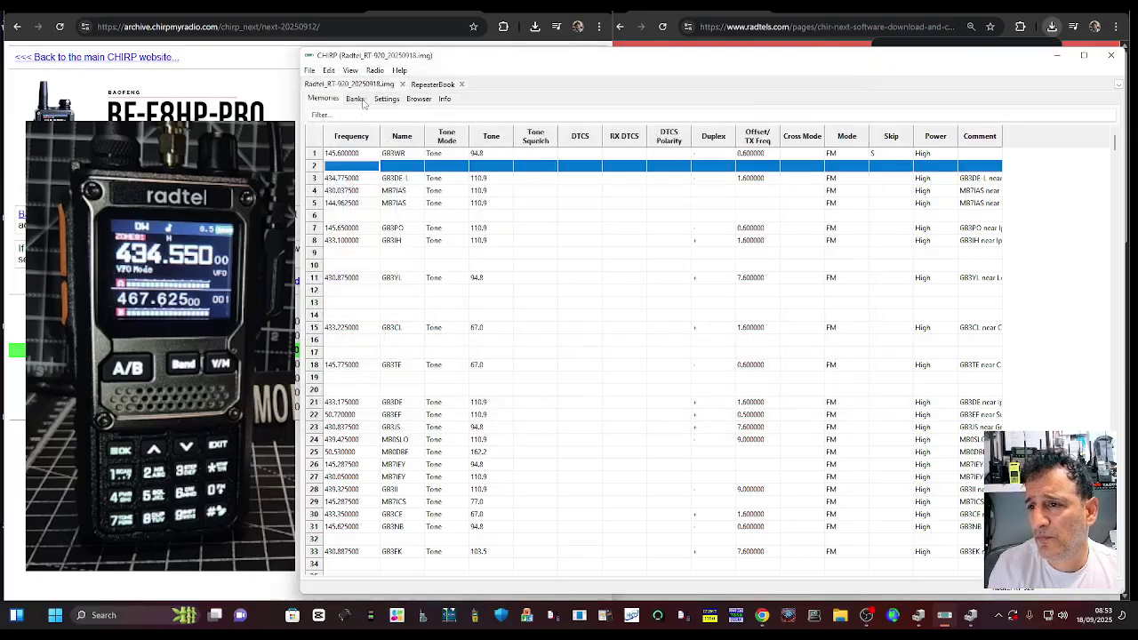
{"action": "left_click", "coordinate": [309, 70]}
{"action": "left_click", "coordinate": [351, 113]}
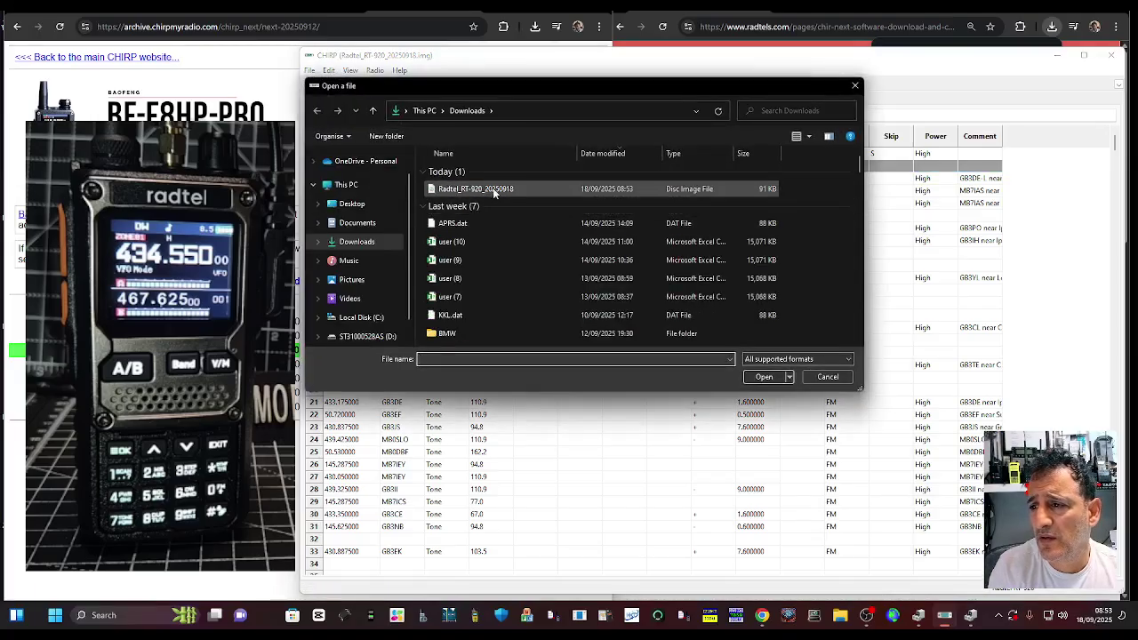
{"action": "left_click", "coordinate": [855, 86]}
{"action": "left_click", "coordinate": [311, 71]}
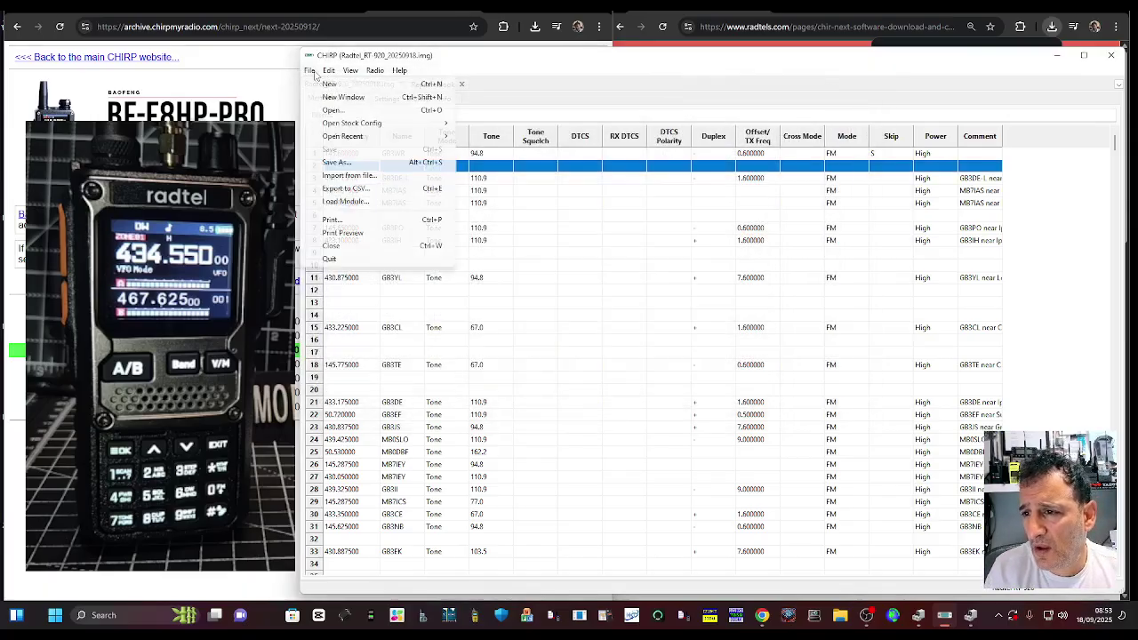
{"action": "mouse_move", "coordinate": [328, 73]}
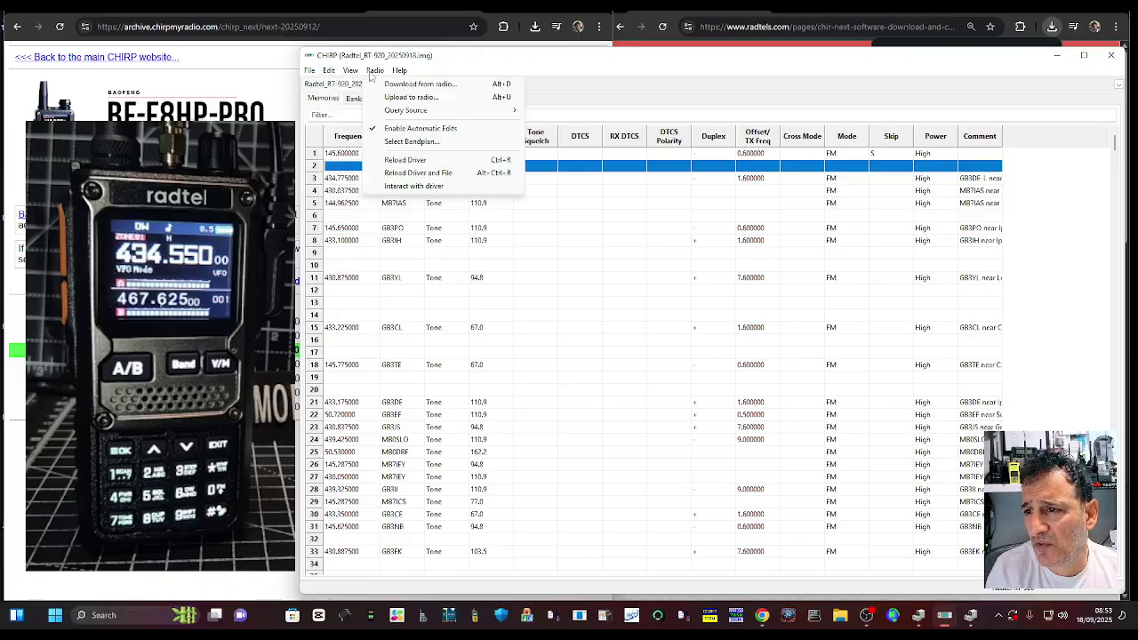
{"action": "mouse_move", "coordinate": [402, 73]}
{"action": "left_click", "coordinate": [644, 80]}
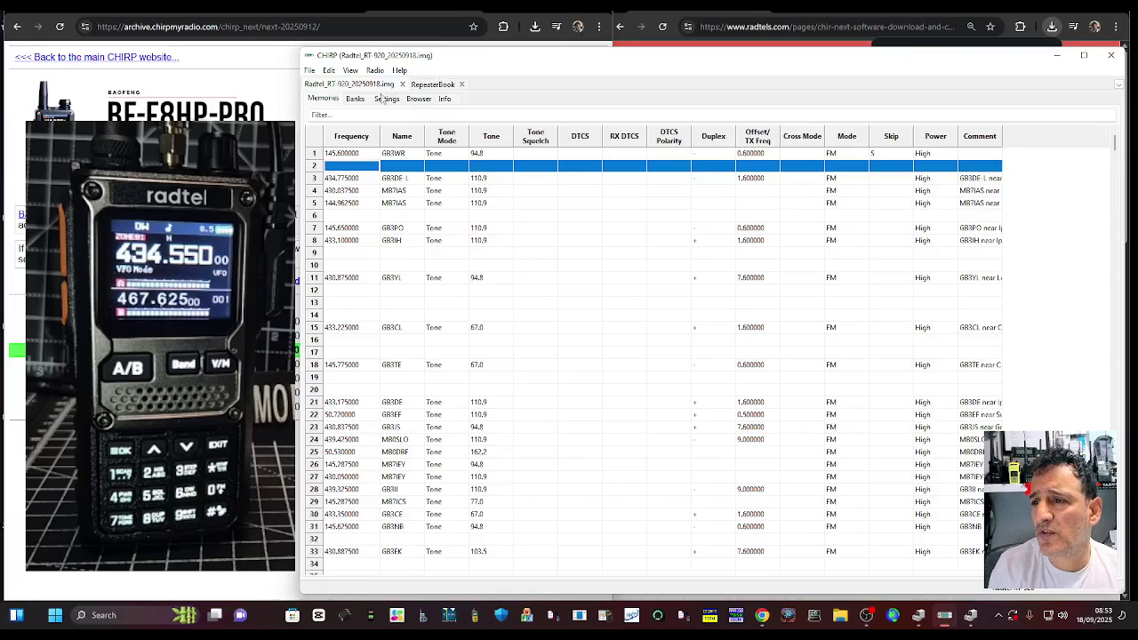
Step: Upload the image to the Radtel RT-920 through the COM3 port, accepting the upload instructions
{"action": "left_click", "coordinate": [375, 71]}
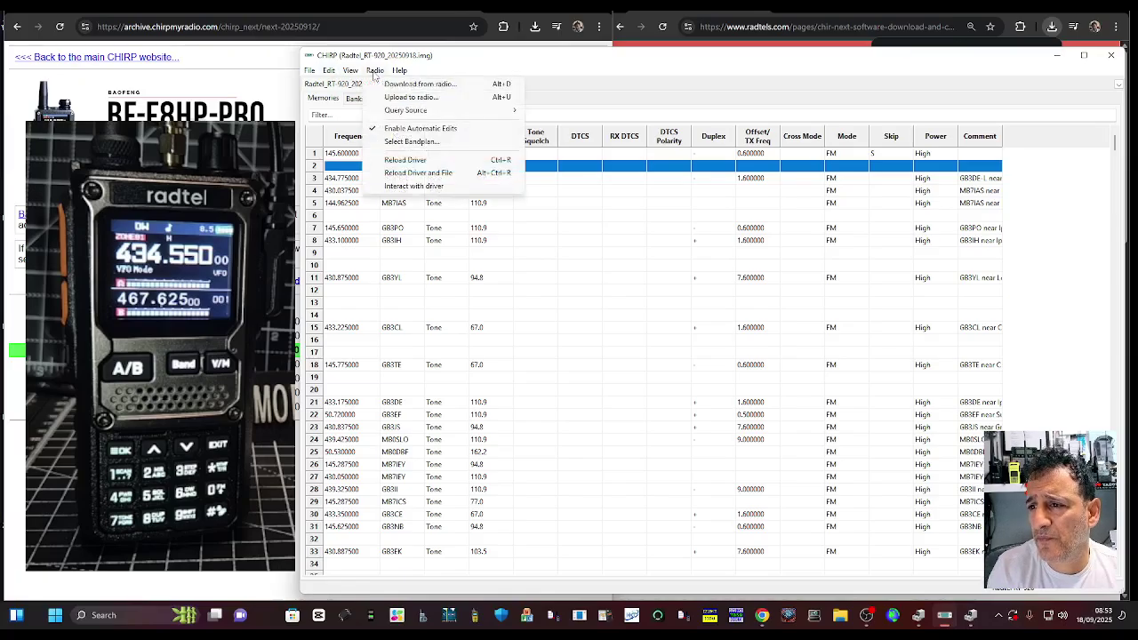
{"action": "left_click", "coordinate": [396, 95]}
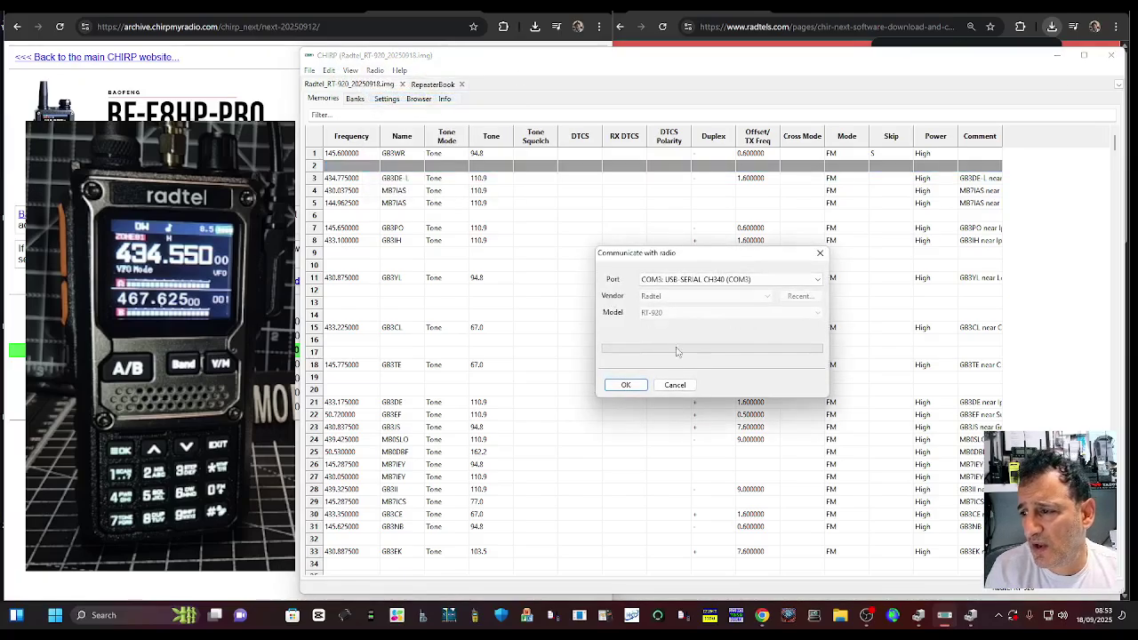
{"action": "left_click", "coordinate": [629, 384]}
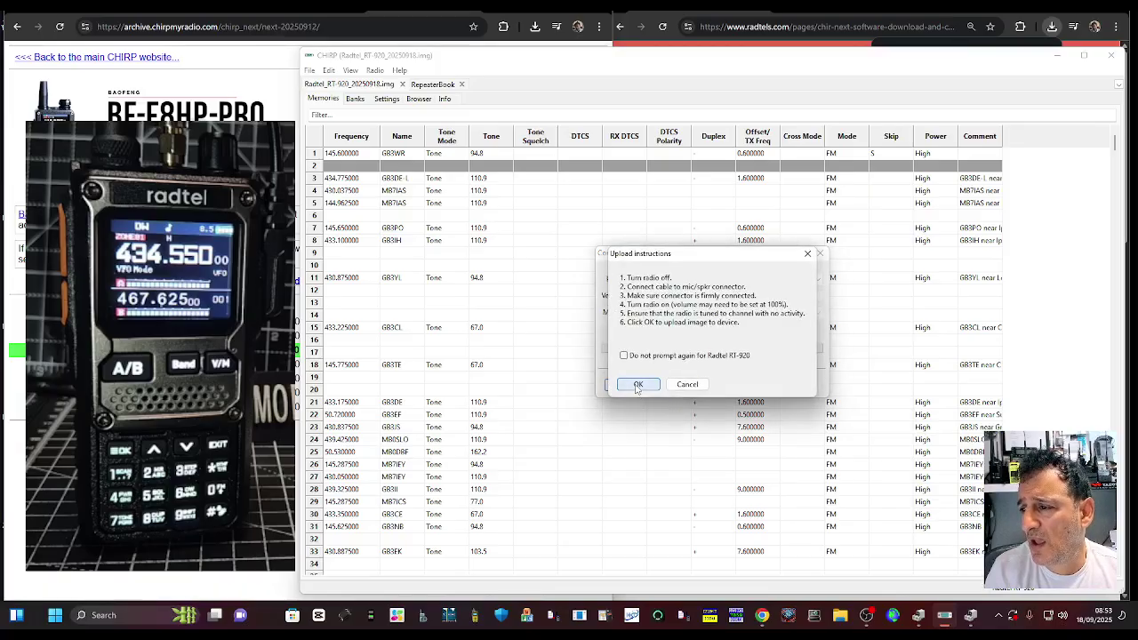
{"action": "left_click", "coordinate": [637, 386]}
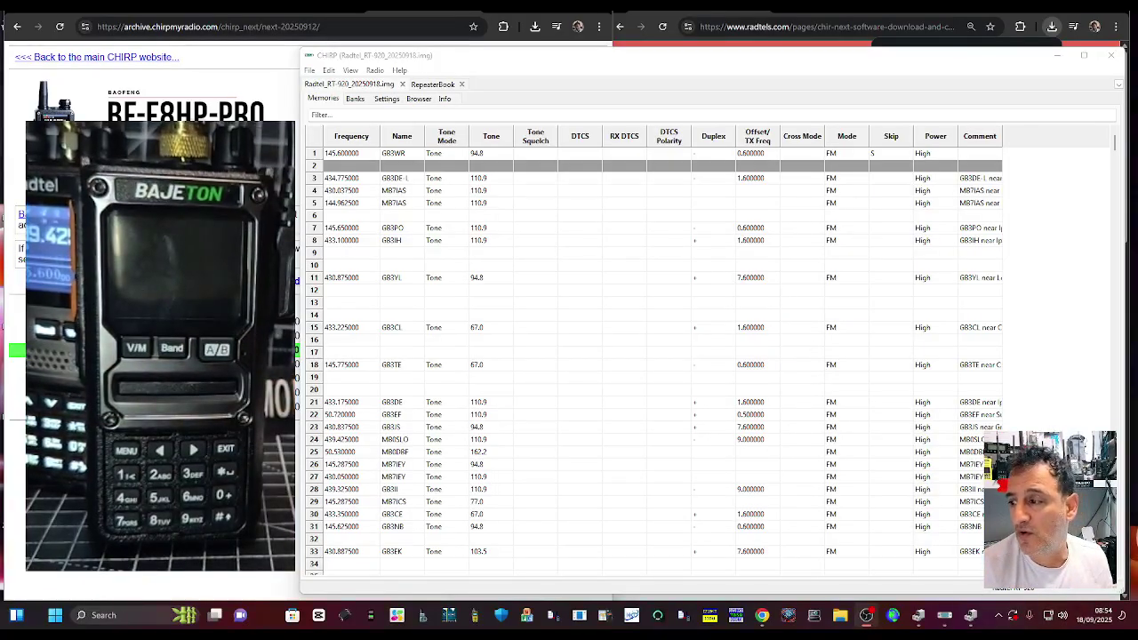
Step: Upload the same RT-920 image to the second radio, the Bajeton, accepting the upload instructions
{"action": "left_click", "coordinate": [924, 164]}
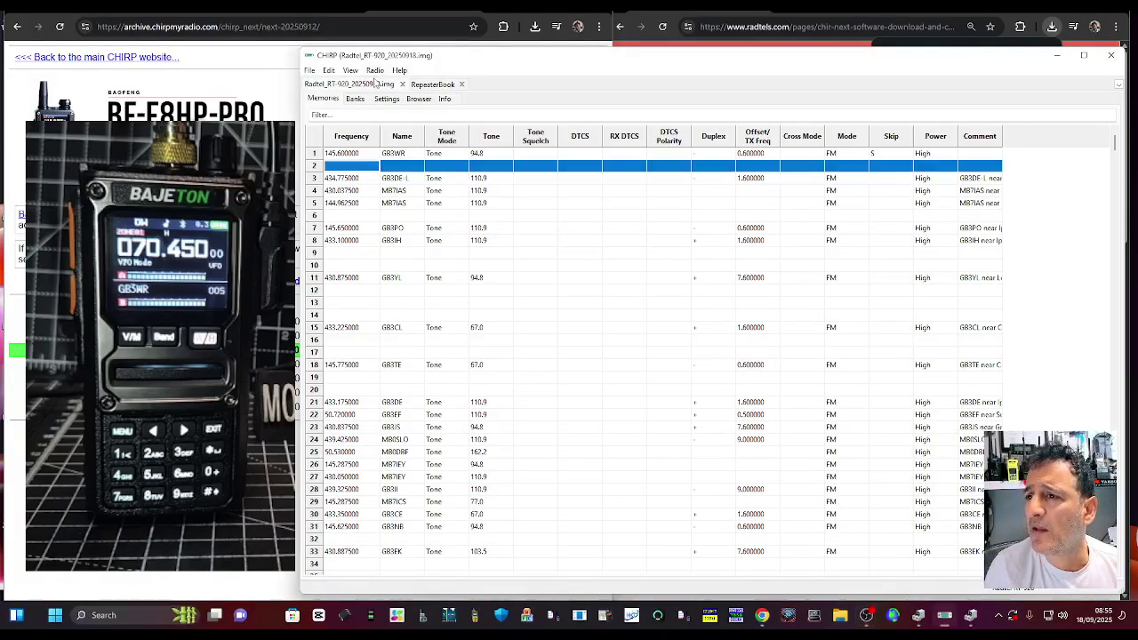
{"action": "left_click", "coordinate": [374, 71]}
{"action": "left_click", "coordinate": [392, 96]}
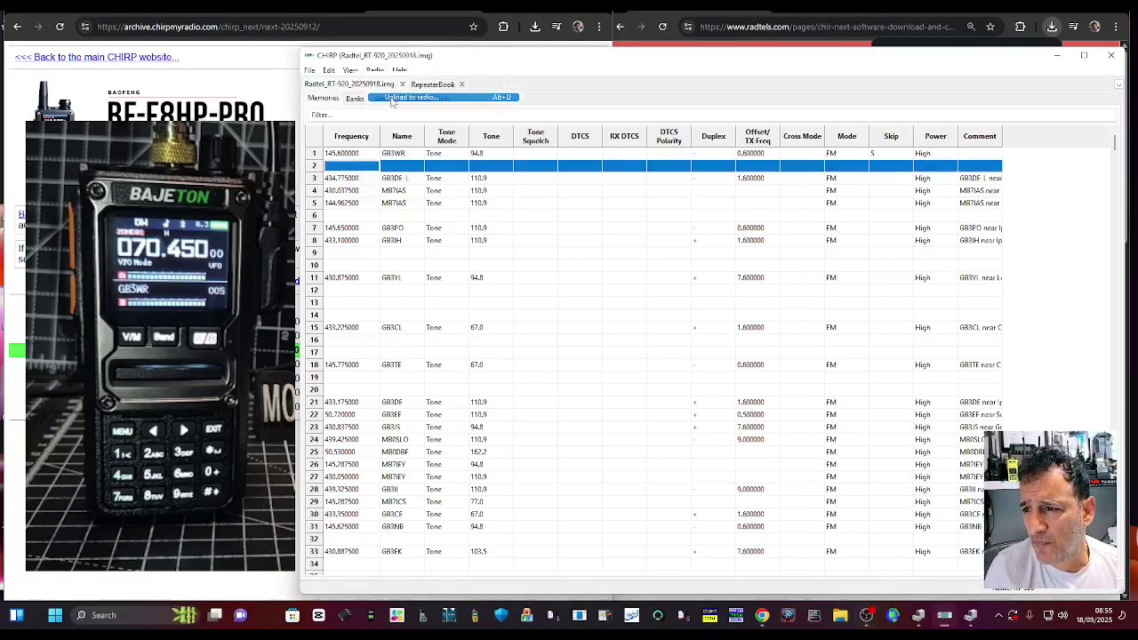
{"action": "left_click", "coordinate": [630, 386]}
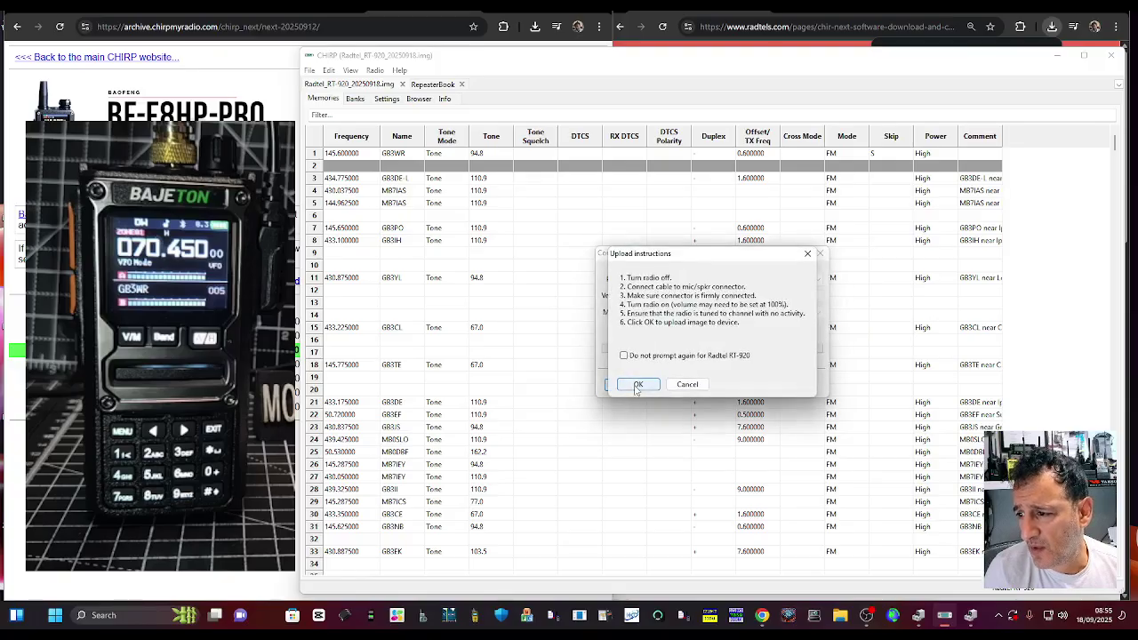
{"action": "left_click", "coordinate": [635, 388]}
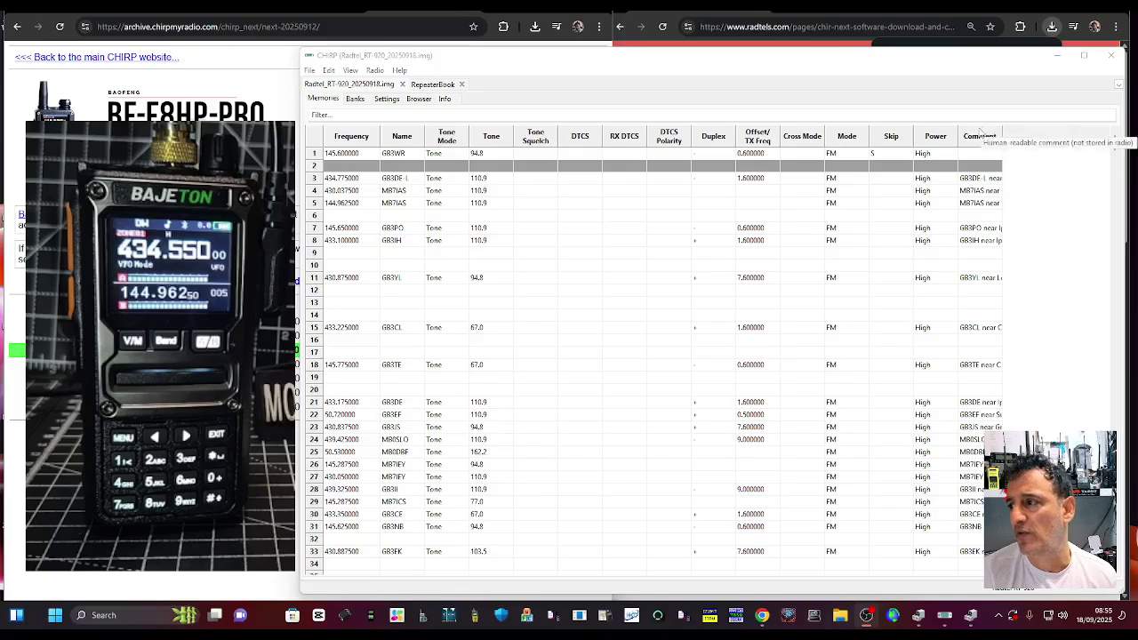
Step: Minimise CHIRP, dismiss the browser's recent downloads list and show the Amazon page for the HONGLINSONG USB programming cable
{"action": "left_click", "coordinate": [1057, 56]}
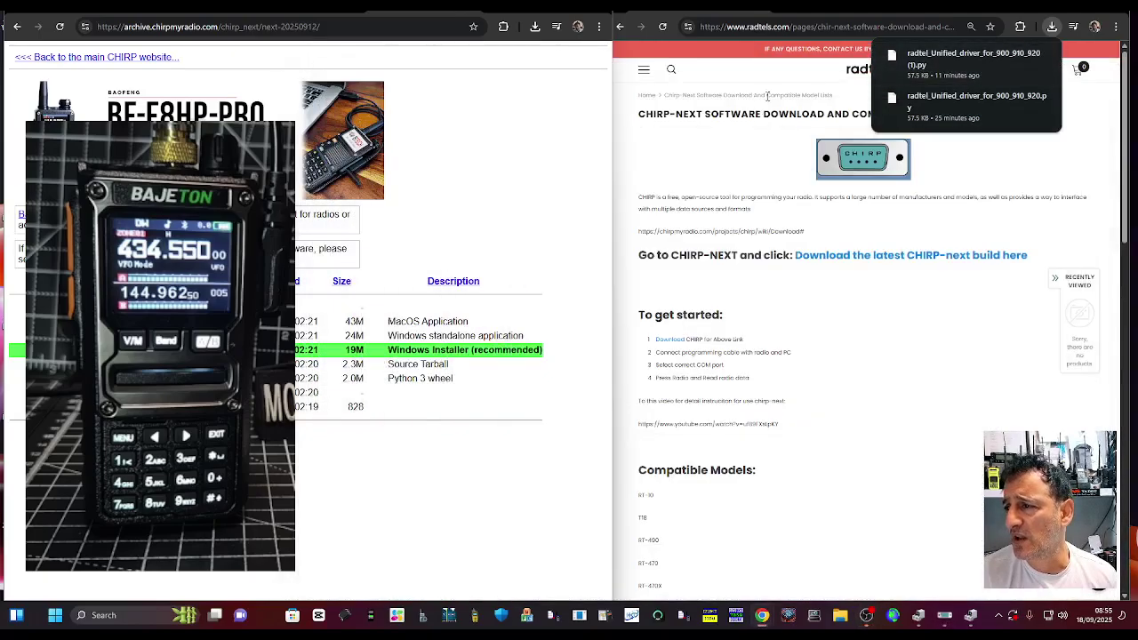
{"action": "left_click", "coordinate": [1027, 144]}
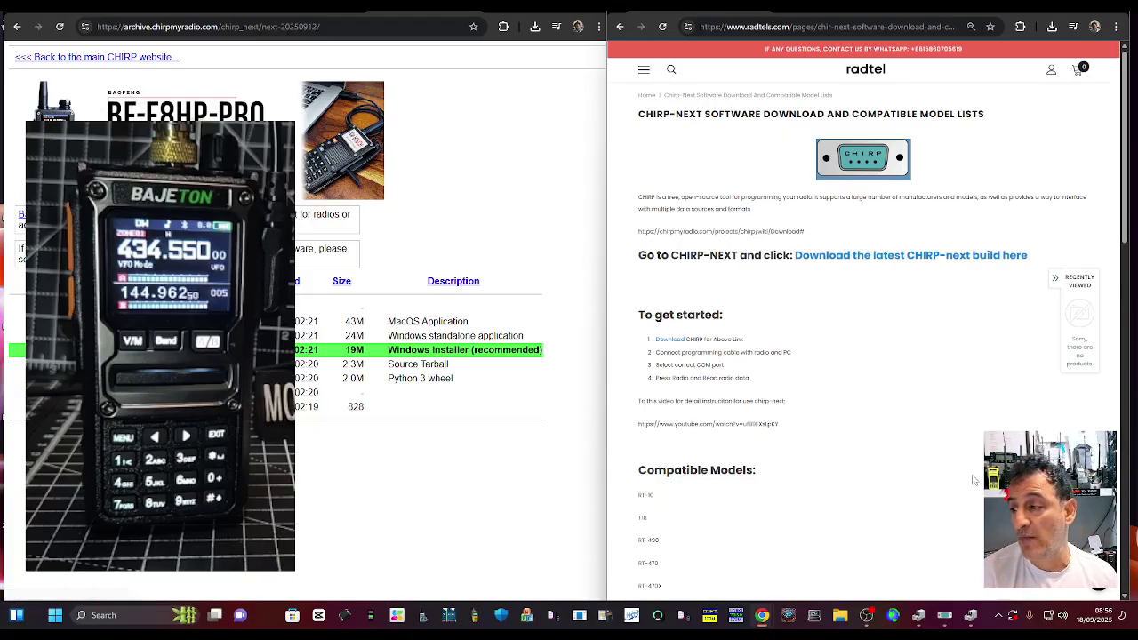
{"action": "key", "text": "ctrl+Tab"}
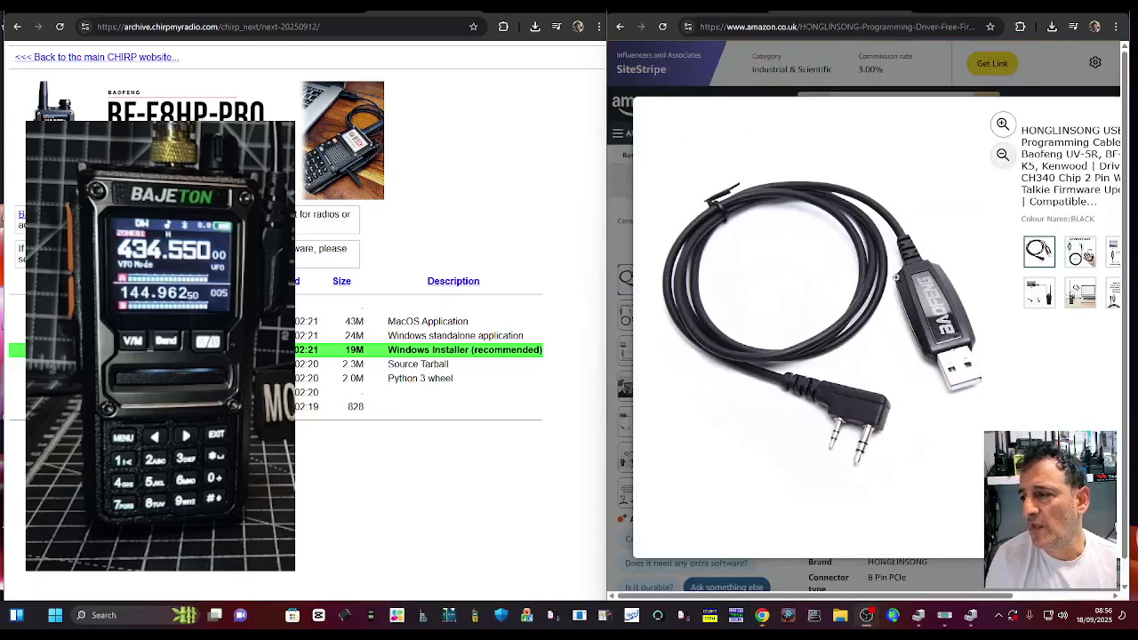